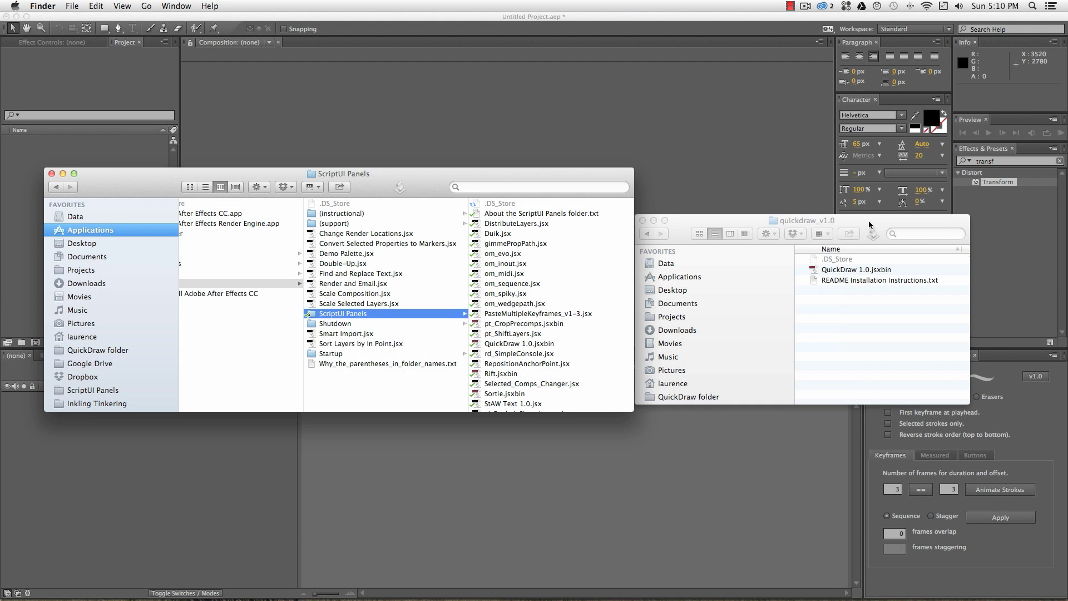
# Step: Move the quickdraw_v1.0 Finder window up and right, beside the ScriptUI Panels window
pyautogui.moveTo(869, 220); pyautogui.dragTo(897, 202)
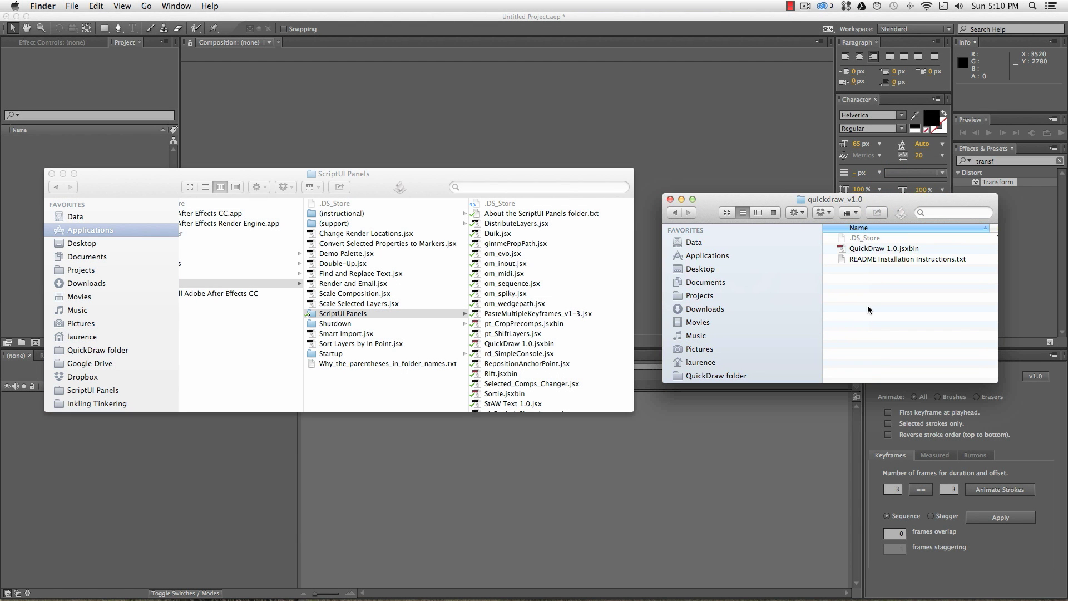
# Step: Browse to Adobe After Effects CC > Scripts > ScriptUI Panels and select QuickDraw 1.0.jsxbin
pyautogui.hscroll(-5, 316, 335)
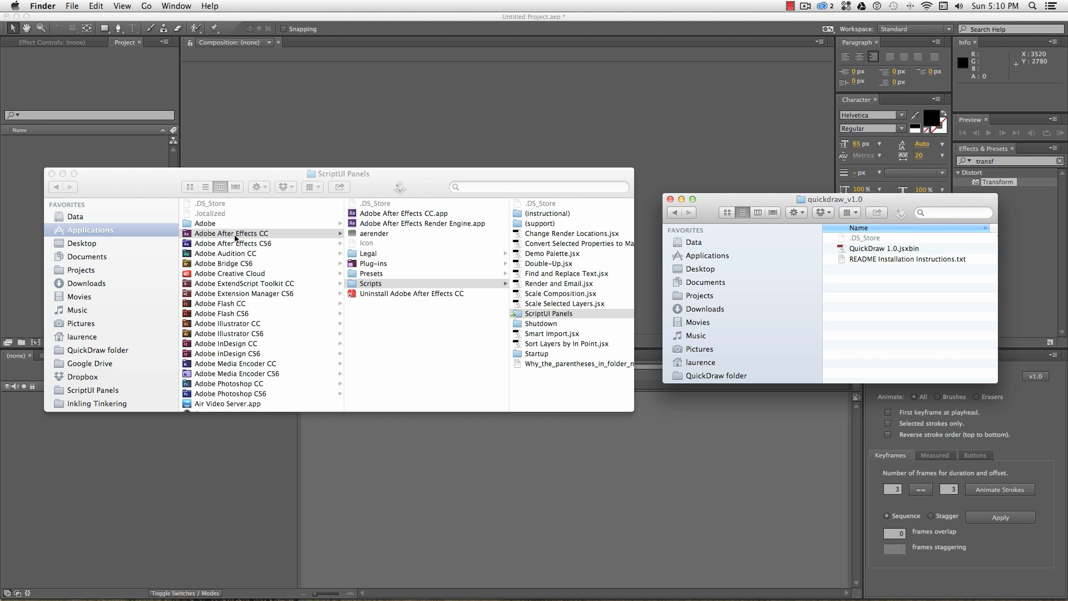
pyautogui.click(259, 234)
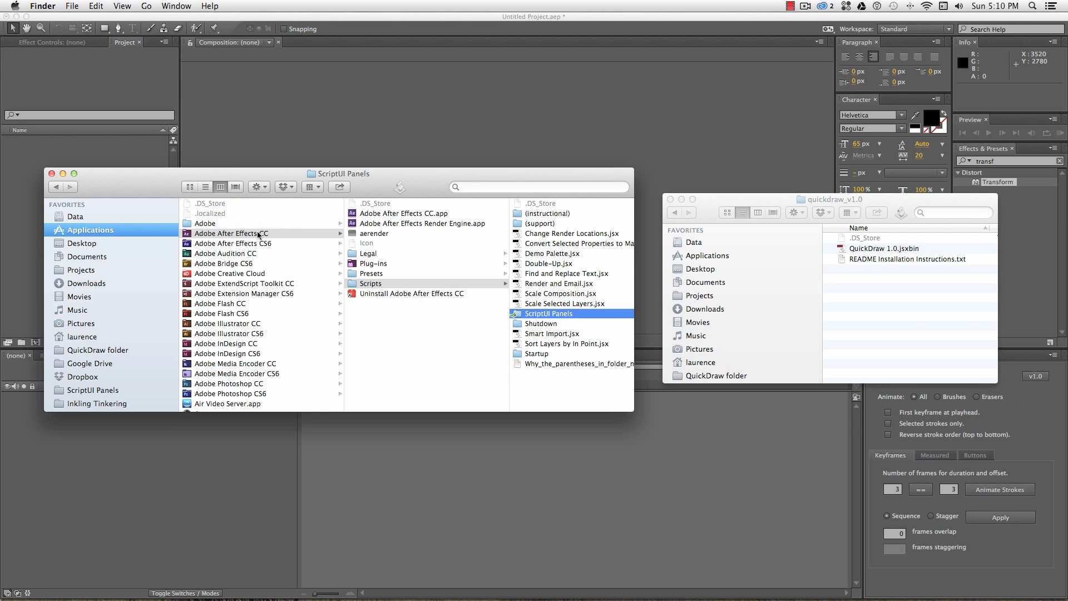
pyautogui.click(372, 284)
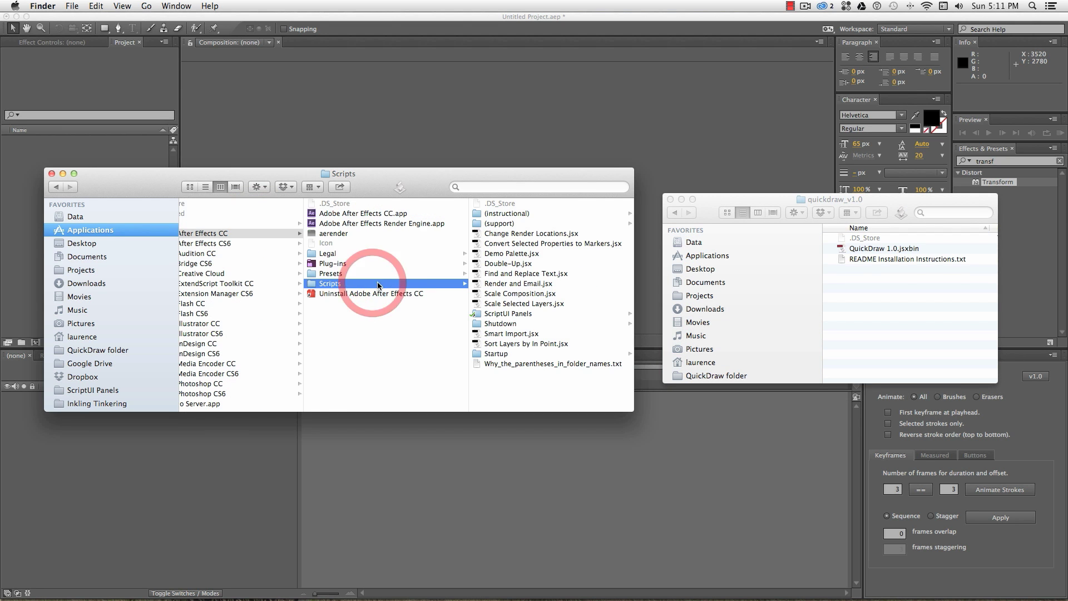
pyautogui.click(504, 314)
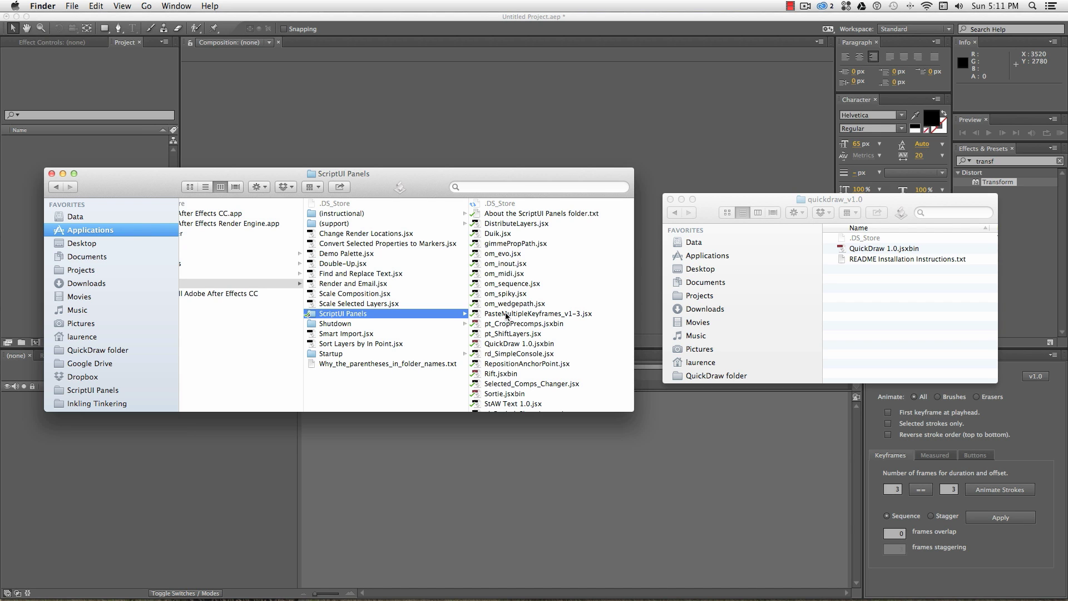
pyautogui.click(507, 344)
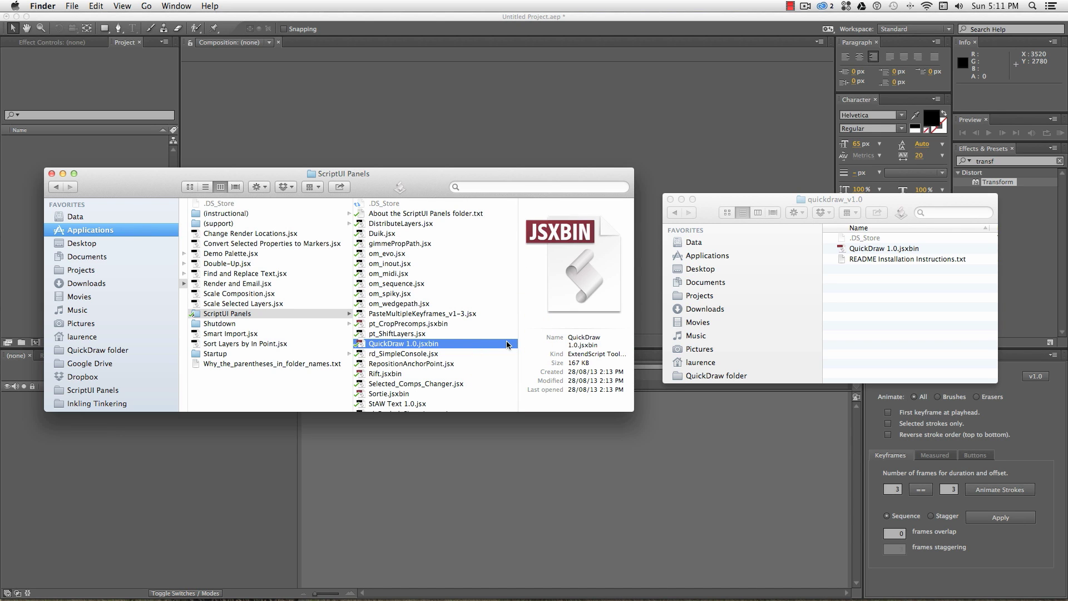
# Step: Close the Finder windows and bring After Effects forward with the QuickDraw panel focused
pyautogui.press('super+alt+w')
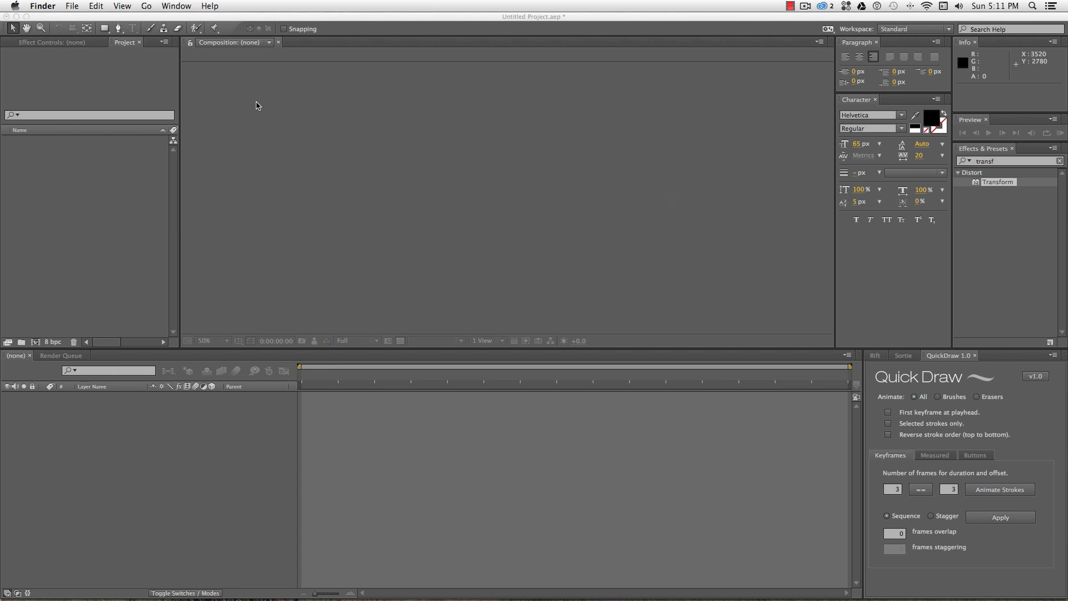
pyautogui.click(255, 102)
pyautogui.click(350, 7)
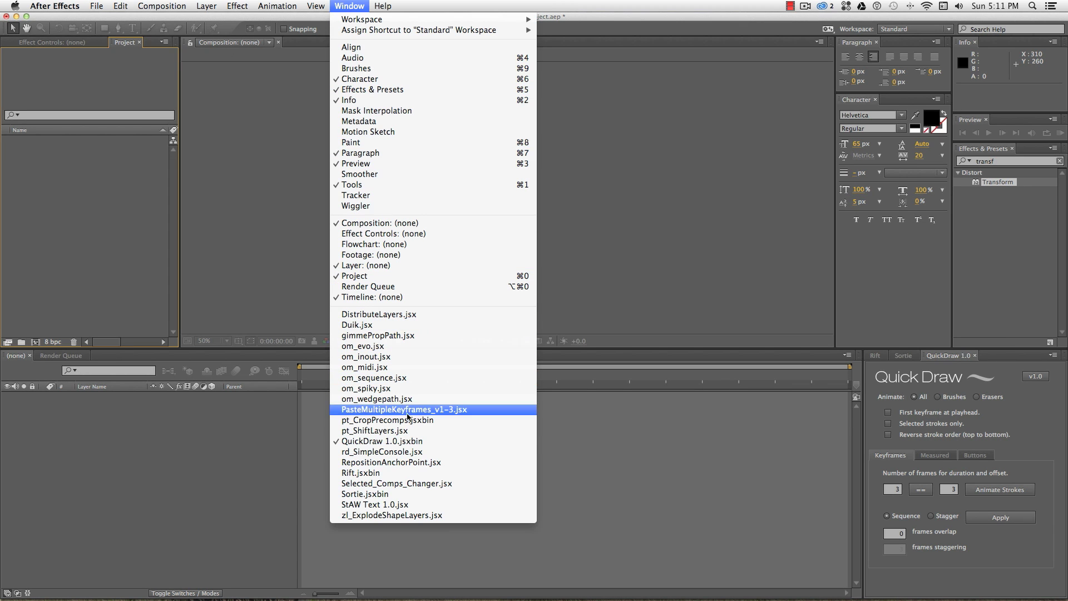
pyautogui.click(684, 476)
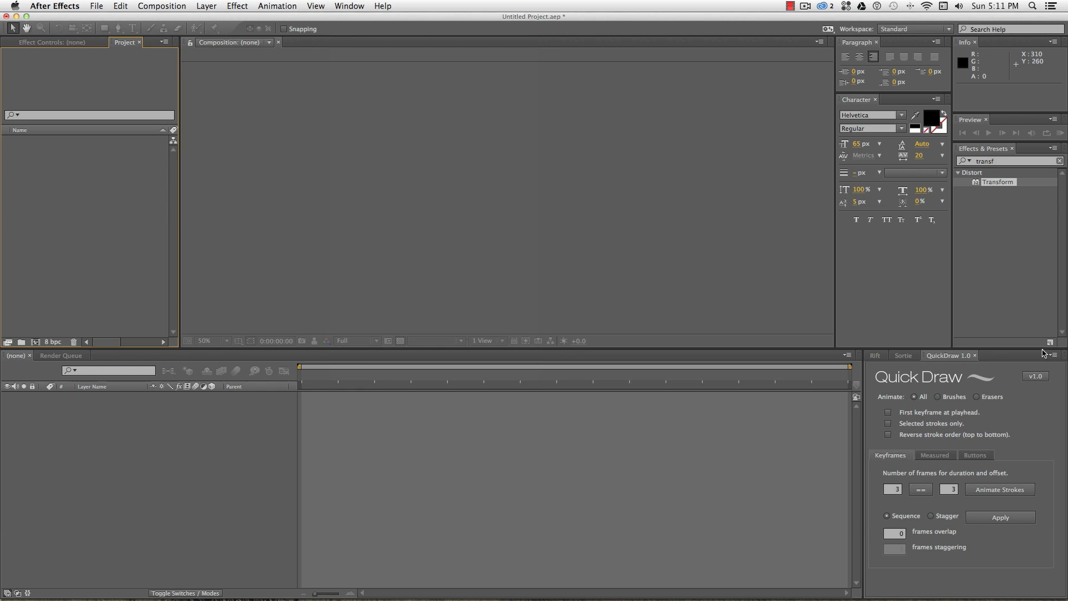
pyautogui.click(998, 374)
pyautogui.press('super+Tab')
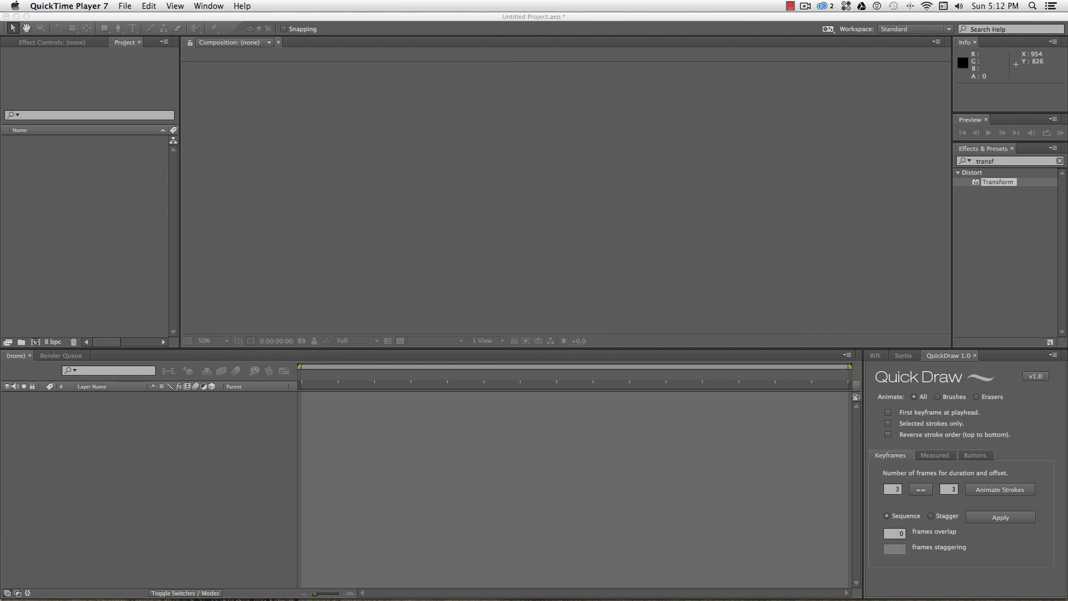
pyautogui.click(20, 237)
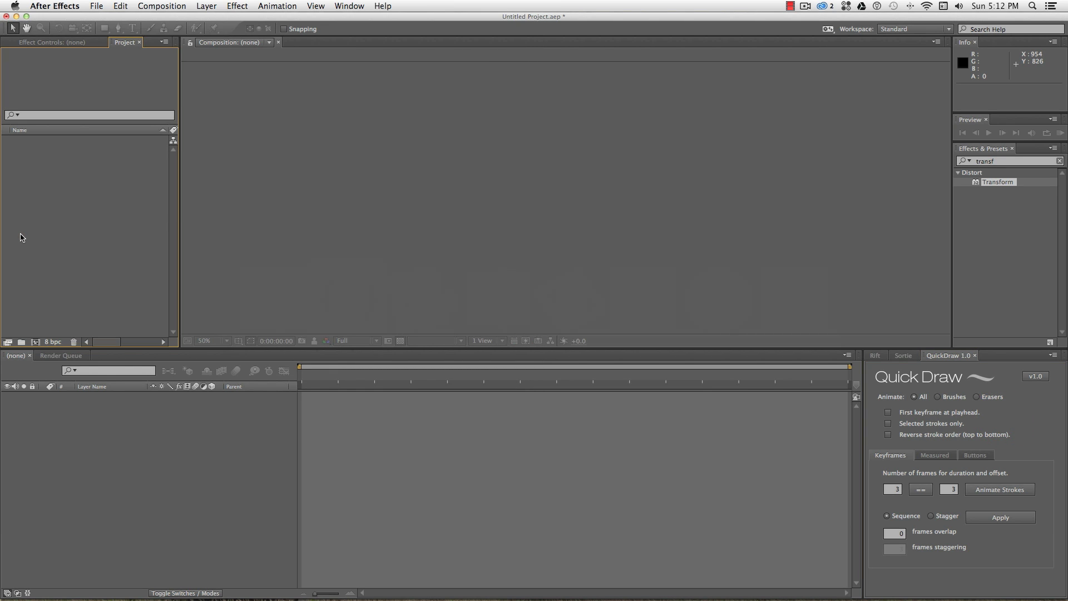
# Step: Create Comp 1 with default settings and add a 'QuickDraw Demo' text layer
pyautogui.press('super+n')
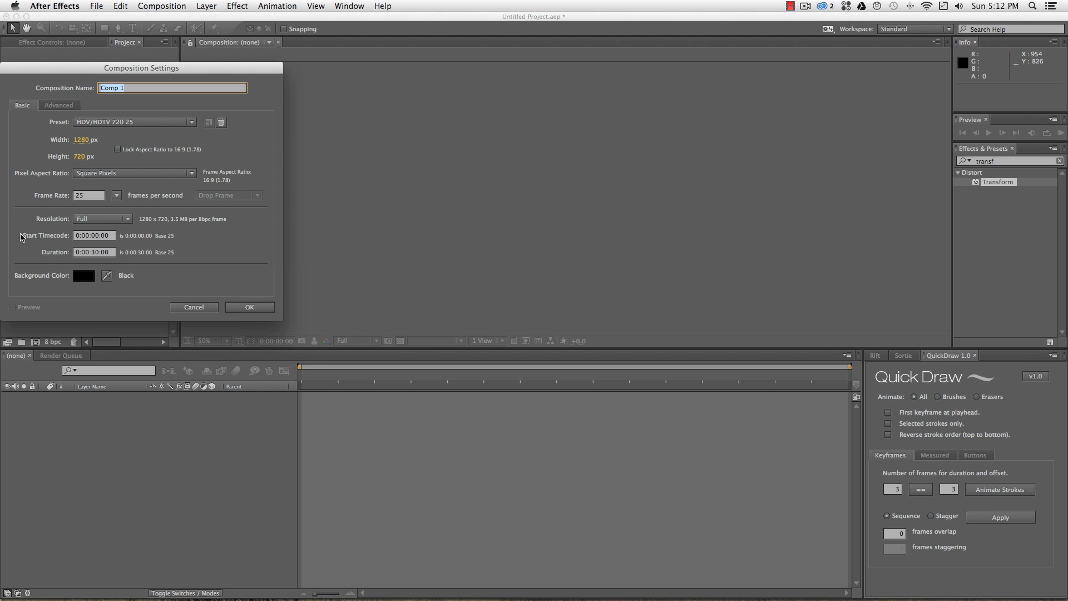
pyautogui.press('Return')
pyautogui.press('super+t')
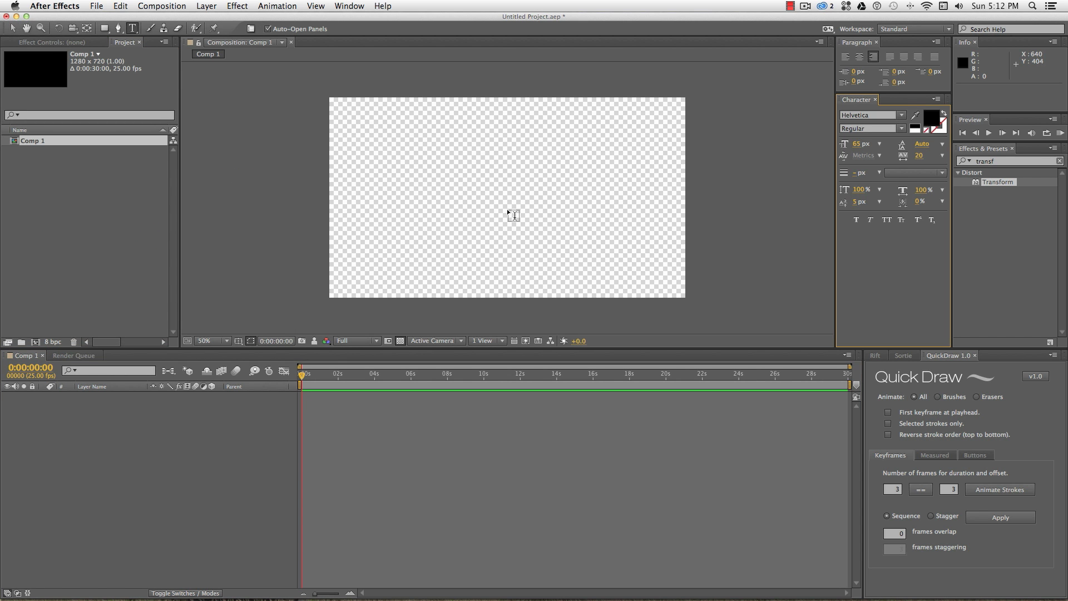
pyautogui.click(507, 210)
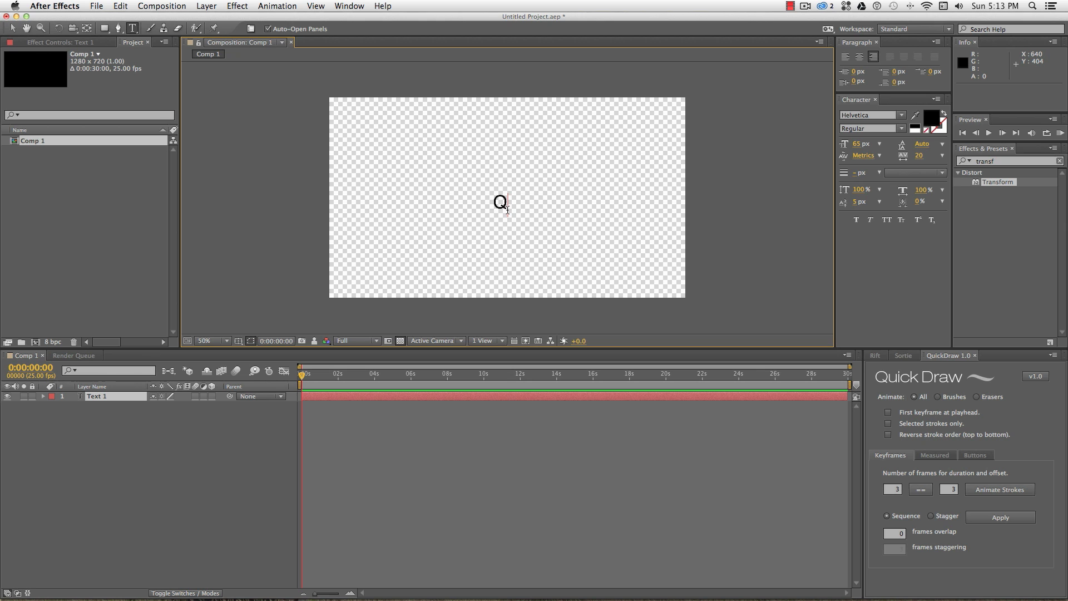
pyautogui.write('QuickDraw Demo')
pyautogui.press('KP_Enter')
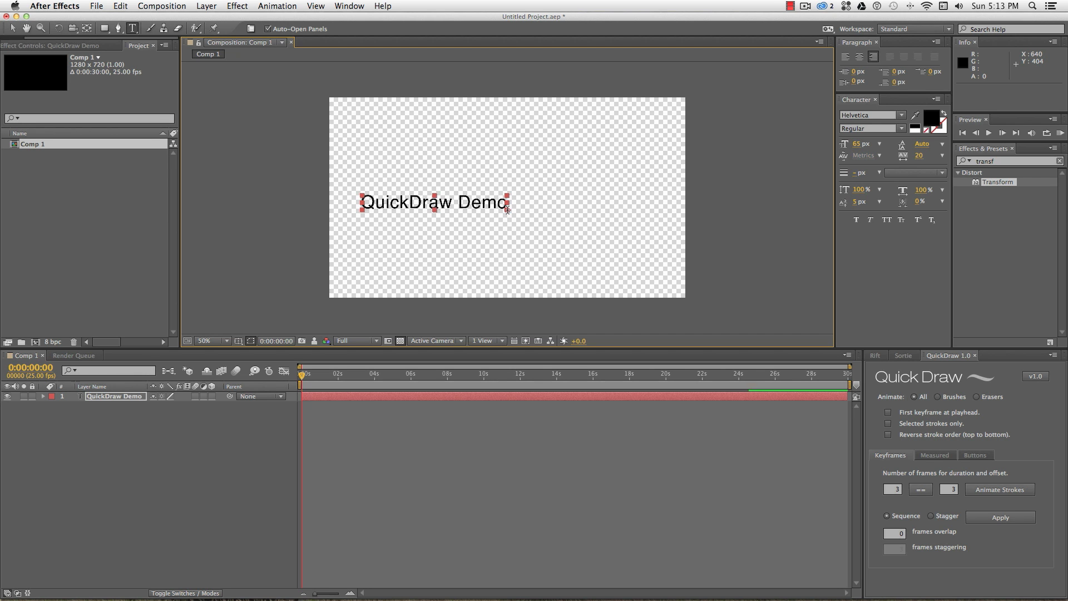
# Step: Enlarge the text to 88 px and centre it in the frame
pyautogui.press('v')
pyautogui.moveTo(490, 206); pyautogui.dragTo(550, 200)
pyautogui.moveTo(857, 144); pyautogui.dragTo(872, 146)
pyautogui.moveTo(551, 193); pyautogui.dragTo(578, 194)
# Step: Select the QuickDraw Demo text layer in the timeline
pyautogui.click(162, 421)
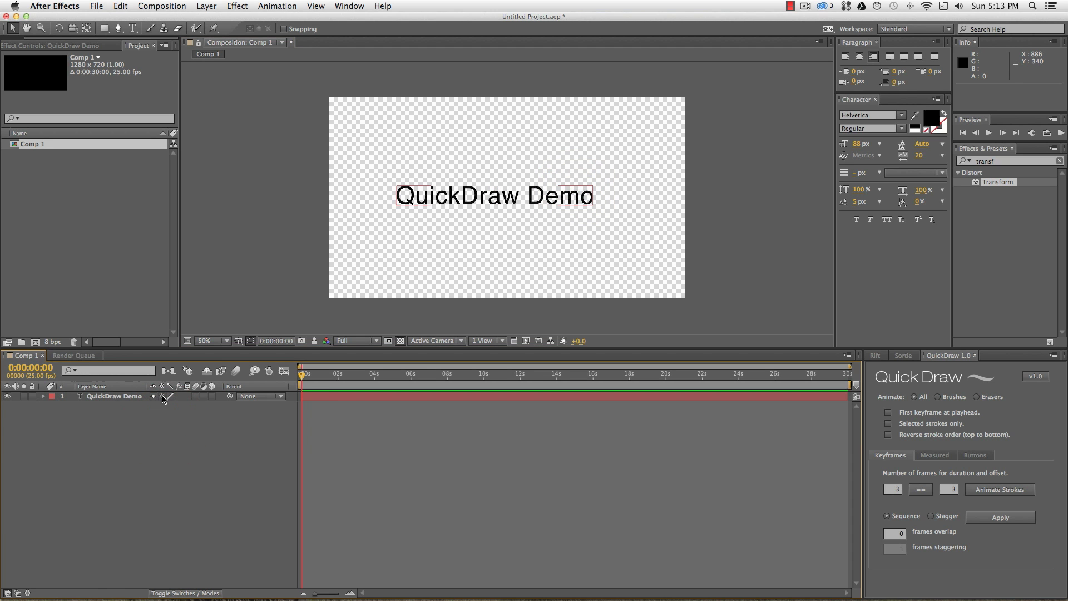
pyautogui.click(120, 396)
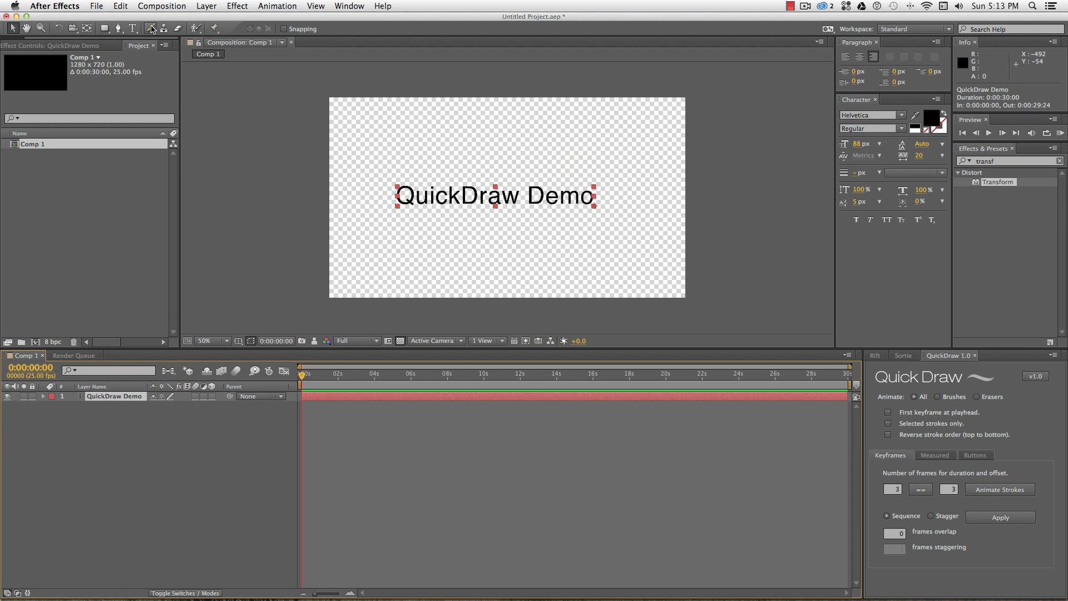
pyautogui.doubleClick(113, 397)
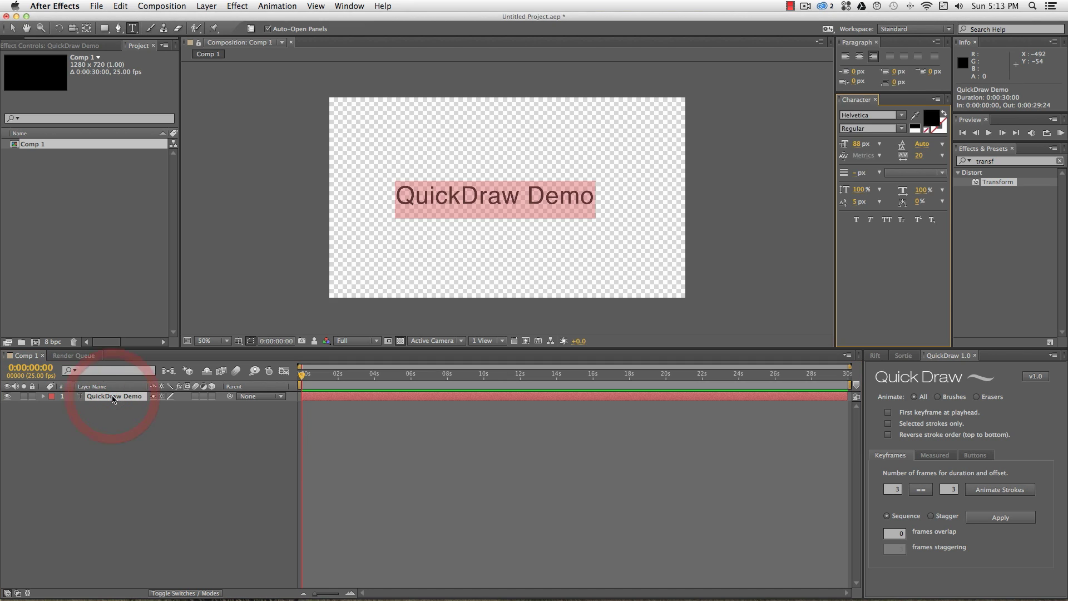
pyautogui.click(115, 432)
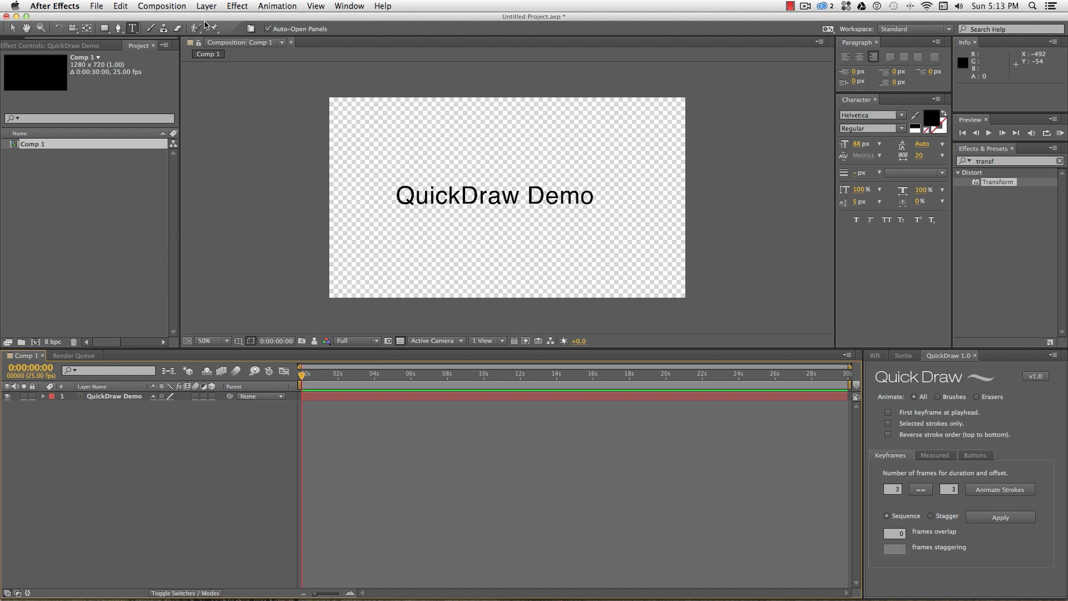
pyautogui.click(114, 398)
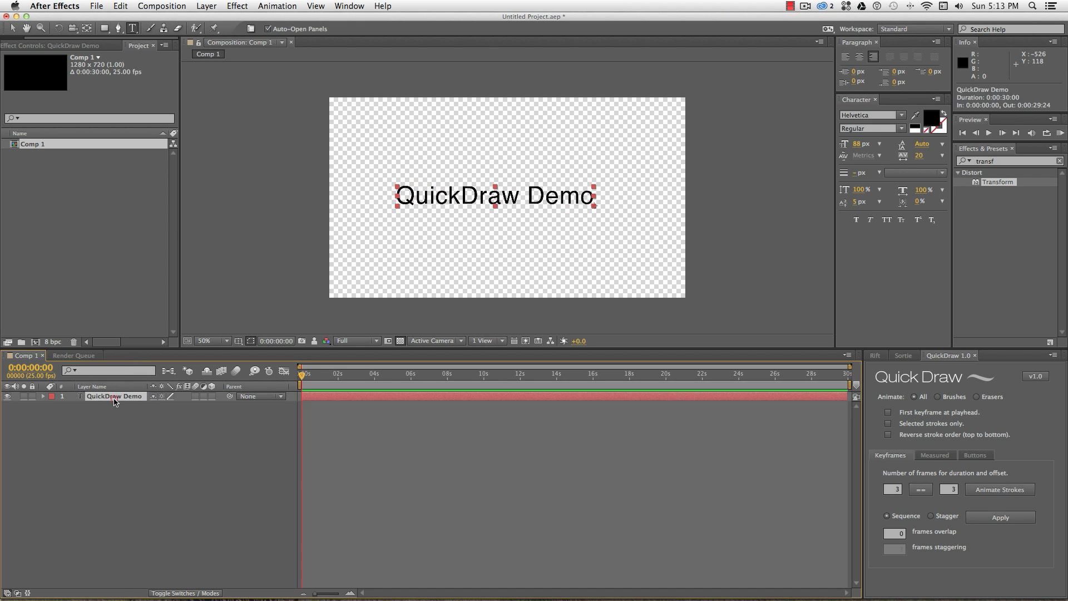
# Step: Pre-compose the text into QuickDraw Demo Comp 1 and open it in the Layer viewer with the Brush tool
pyautogui.press('super+shift+c')
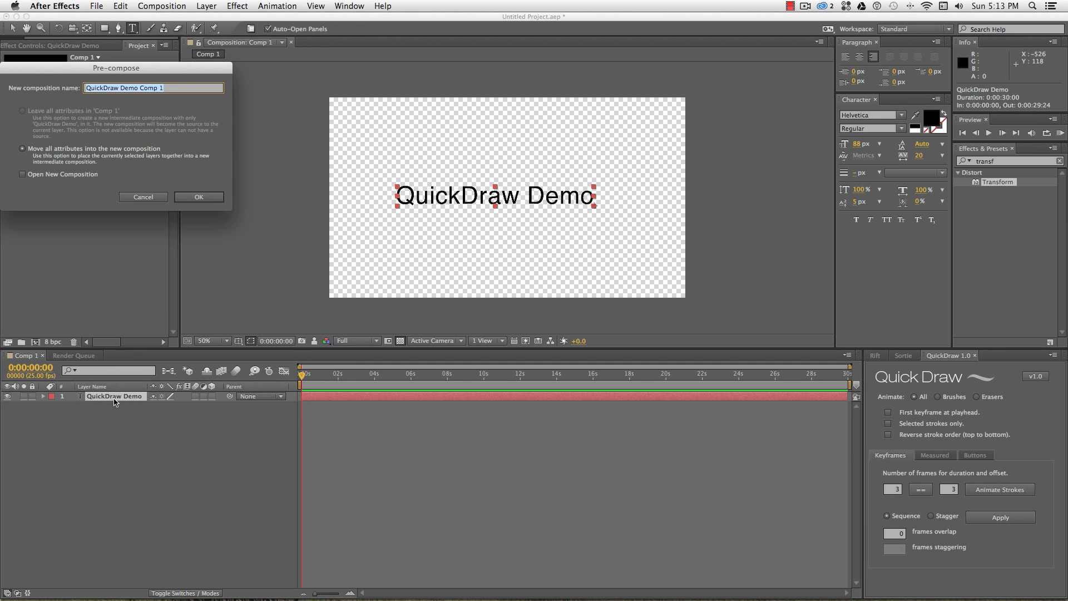
pyautogui.press('Return')
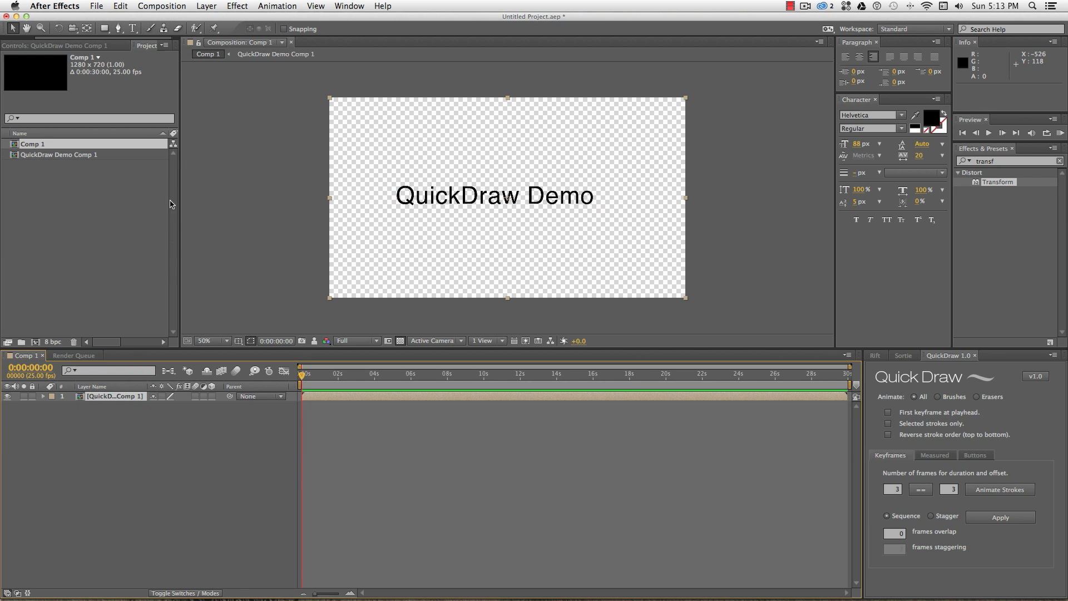
pyautogui.click(149, 27)
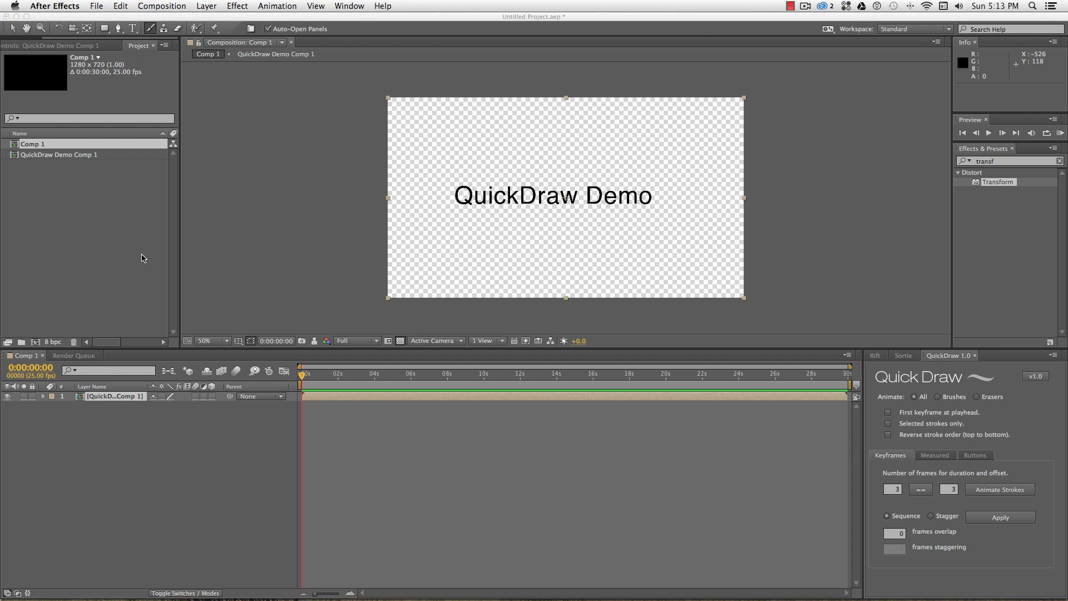
pyautogui.click(81, 400)
pyautogui.doubleClick(121, 397)
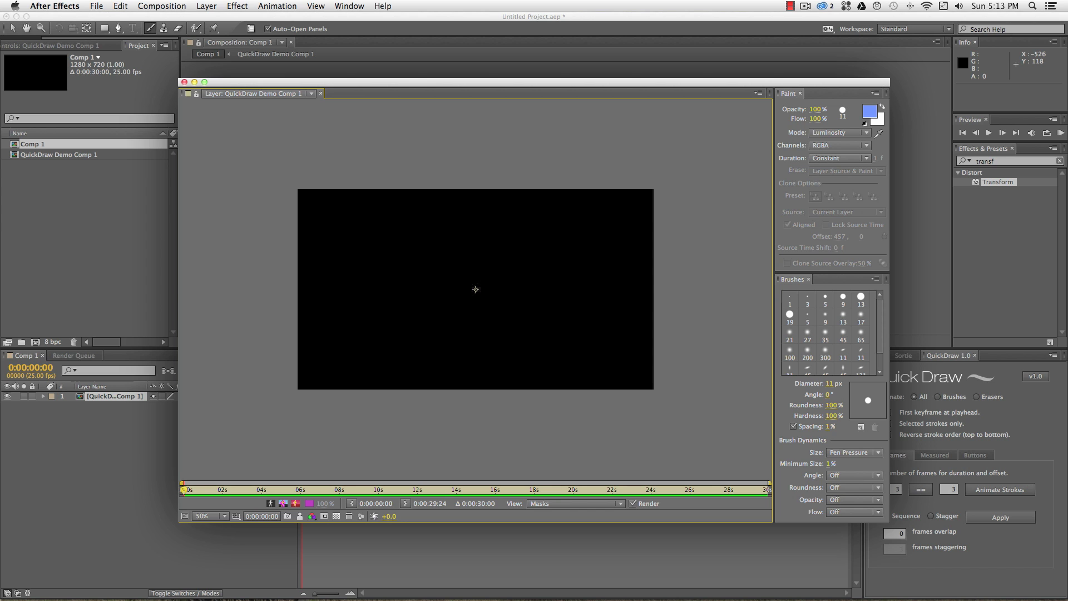
# Step: Try a white background in Composition Settings, cancel unchanged, and show QuickDraw's matte and background buttons
pyautogui.press('super+k')
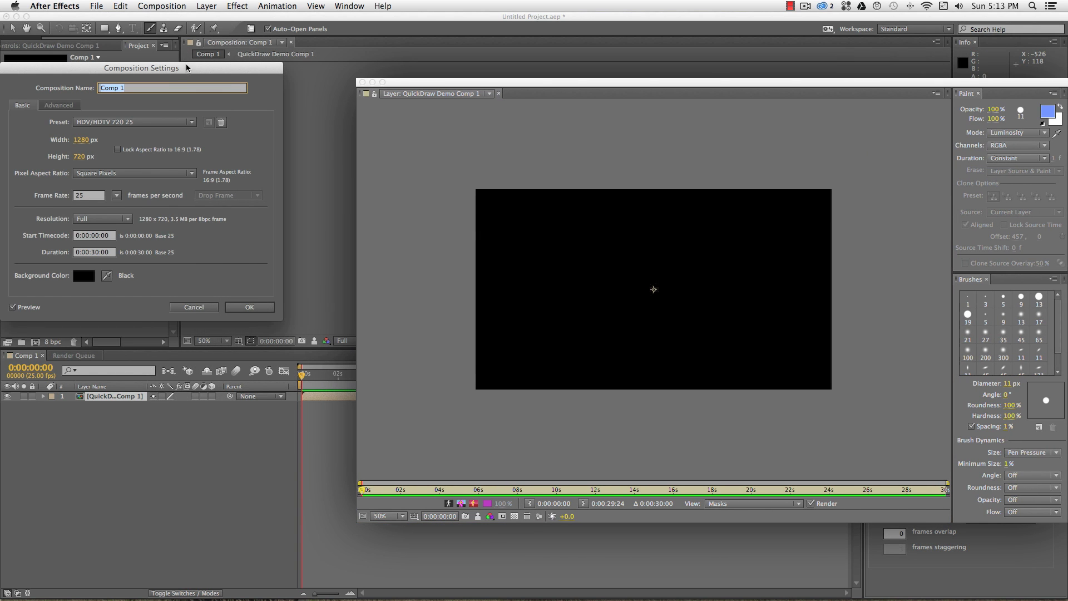
pyautogui.moveTo(189, 70); pyautogui.dragTo(249, 74)
pyautogui.click(143, 280)
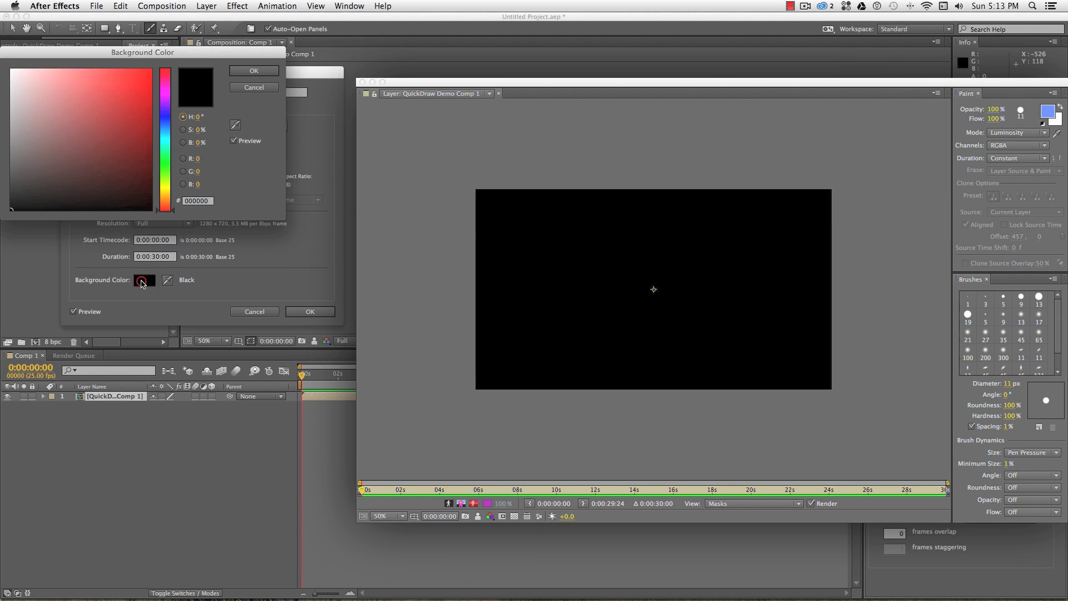
pyautogui.moveTo(119, 201); pyautogui.dragTo(6, 68)
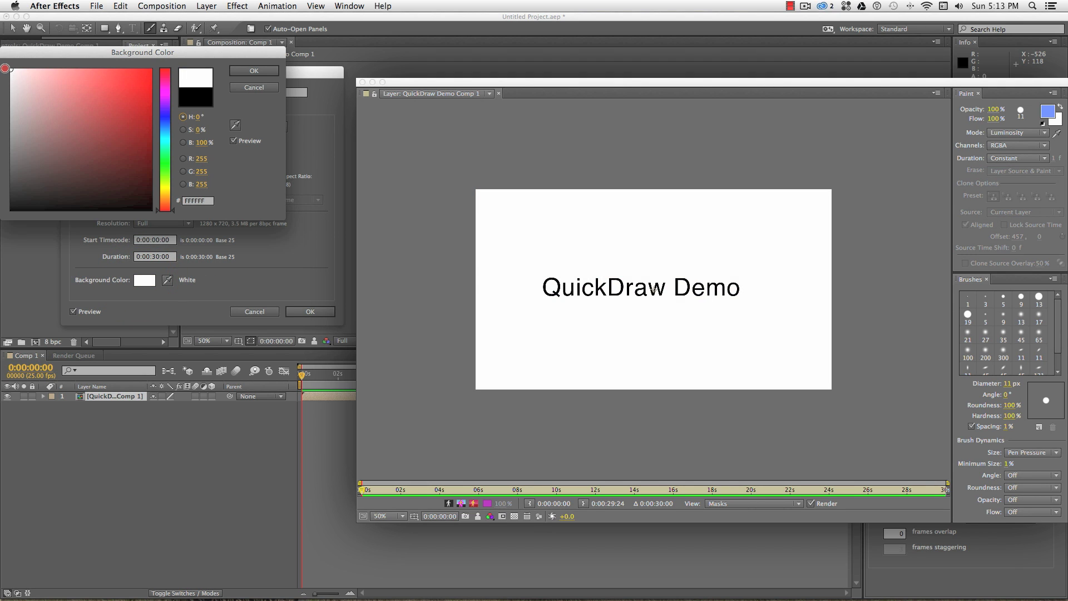
pyautogui.click(248, 87)
pyautogui.click(266, 311)
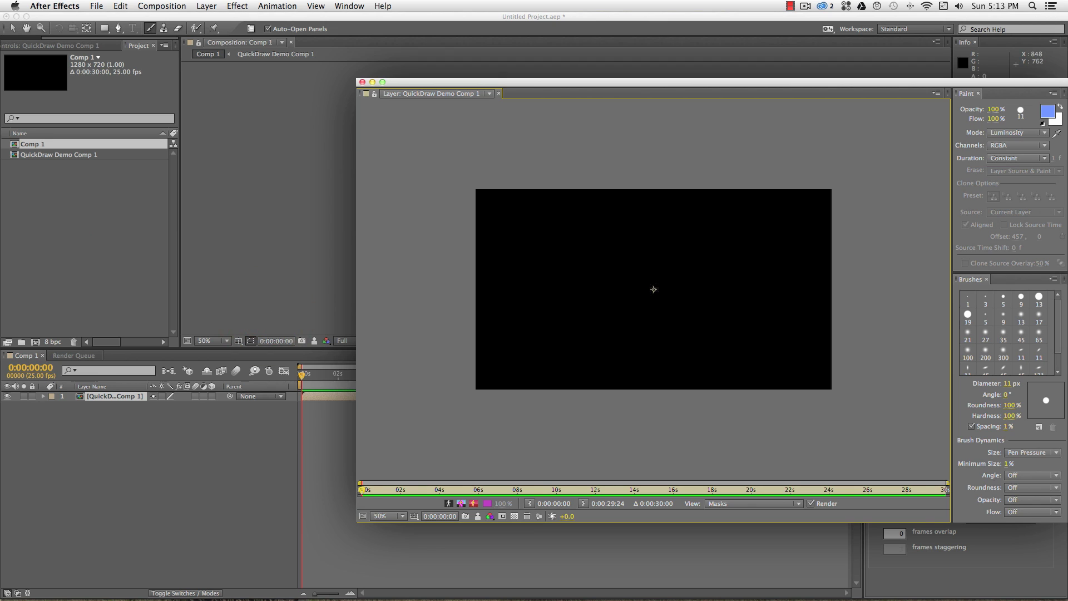
pyautogui.moveTo(556, 82); pyautogui.dragTo(286, 82)
pyautogui.click(978, 455)
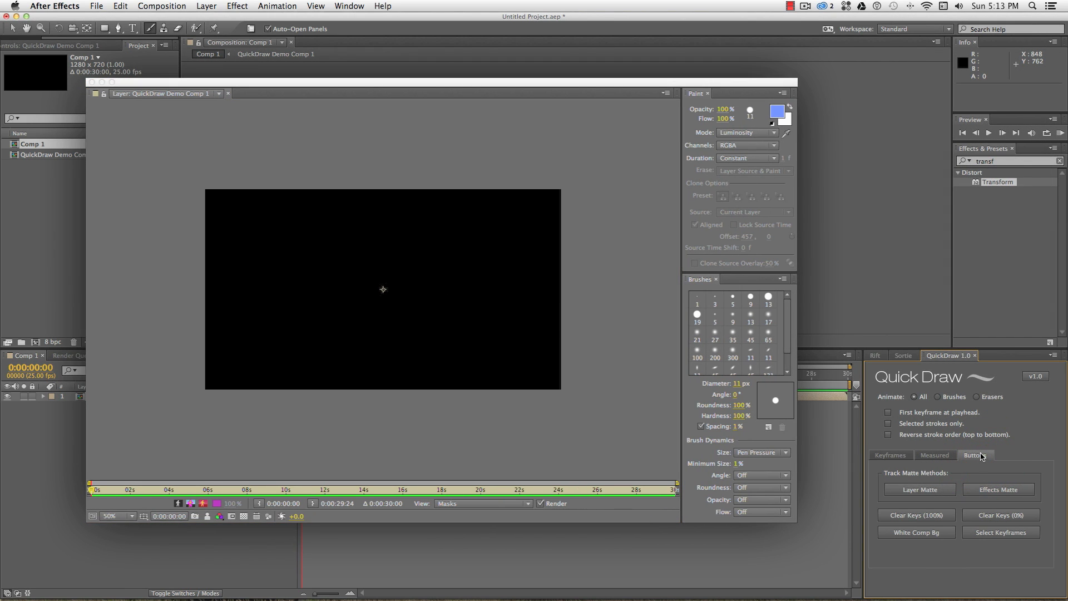
# Step: Make the comp background white with QuickDraw and keep paint duration Constant
pyautogui.click(927, 534)
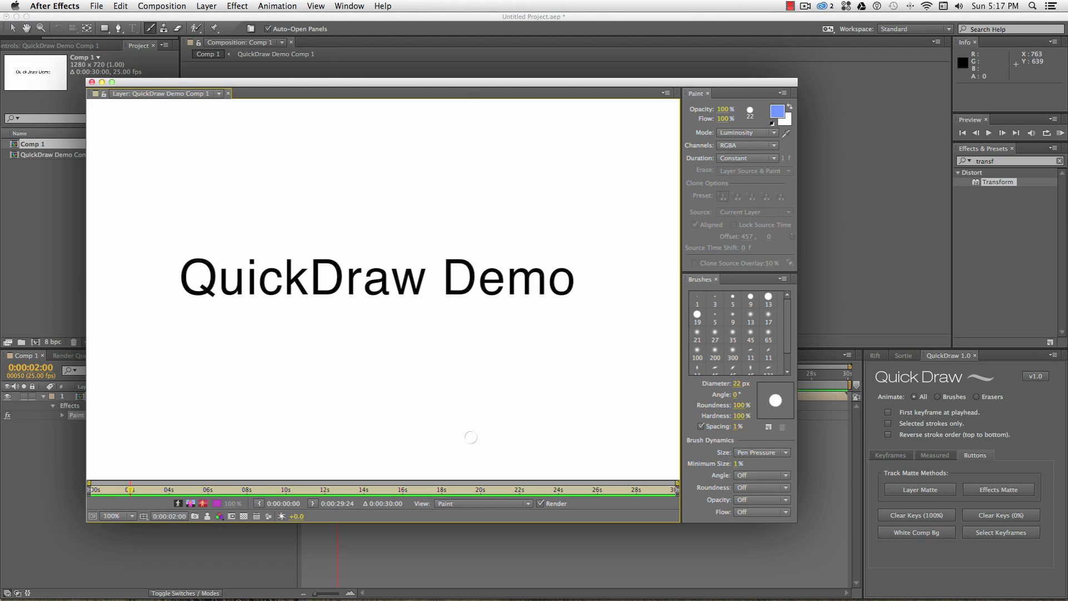
pyautogui.click(774, 158)
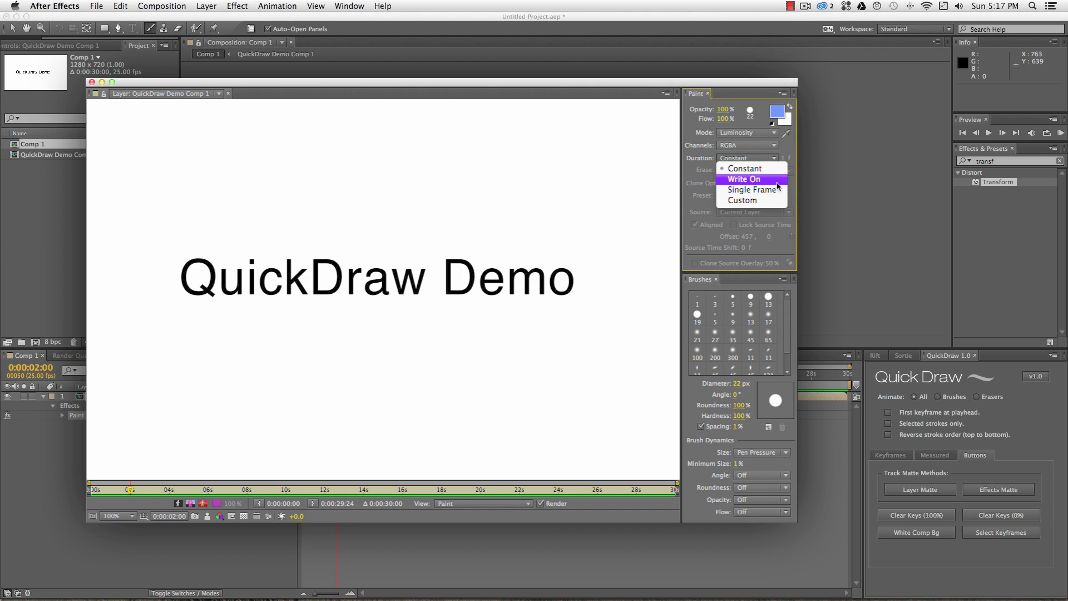
pyautogui.click(773, 169)
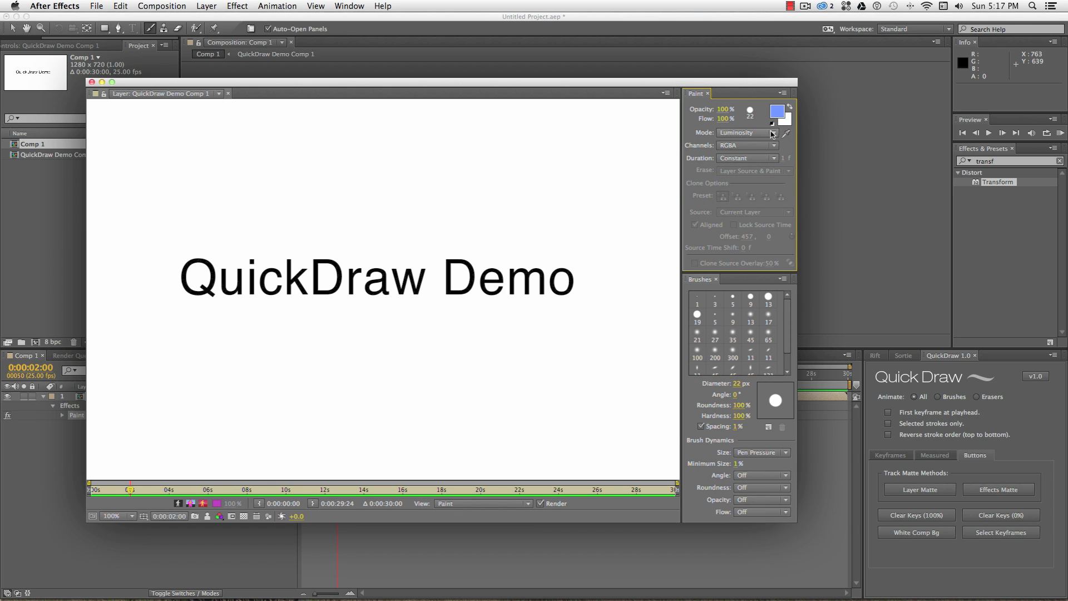
# Step: Keep paint mode Luminosity, brush size on Pen Pressure, and hardness at 100%
pyautogui.click(775, 134)
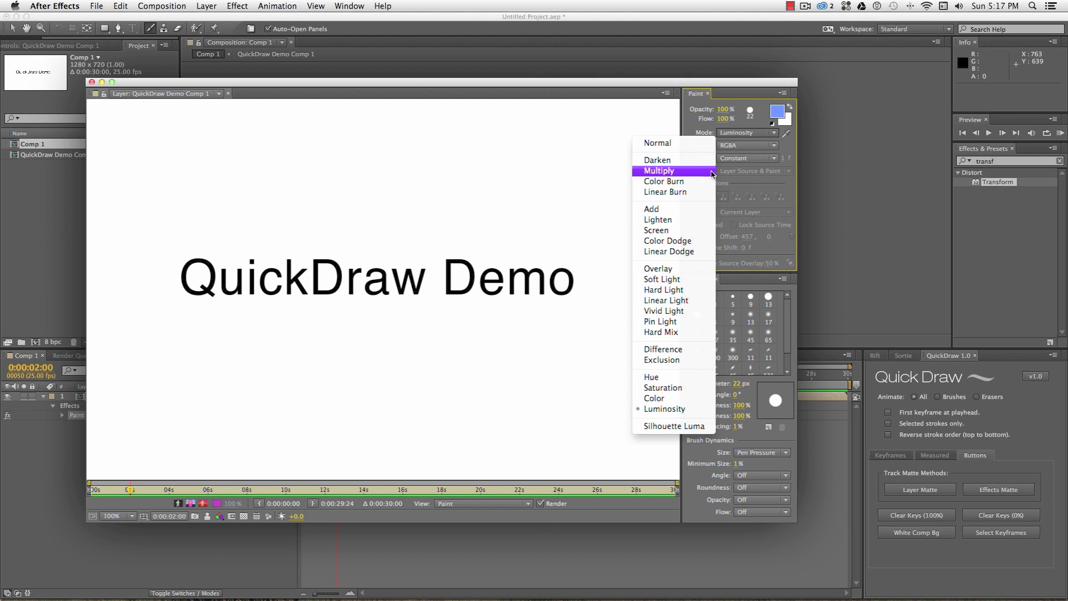
pyautogui.click(701, 411)
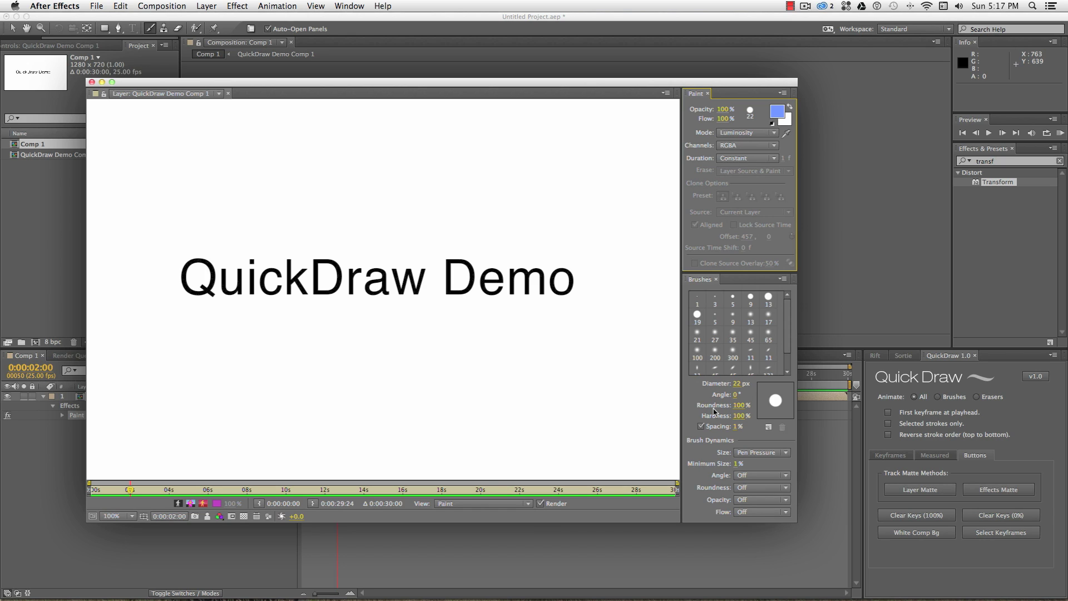
pyautogui.click(784, 454)
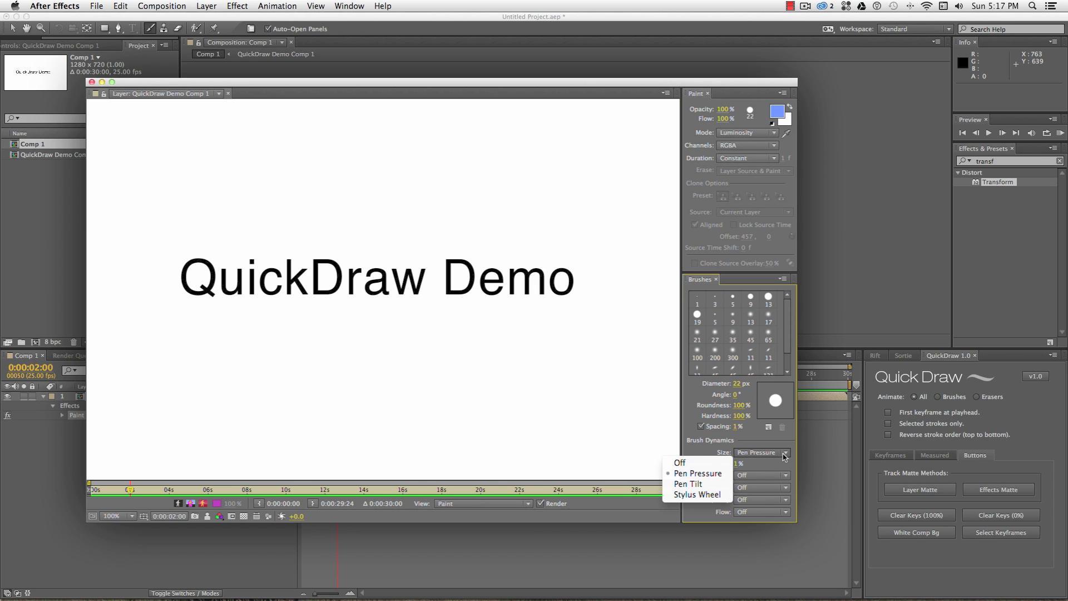
pyautogui.click(721, 474)
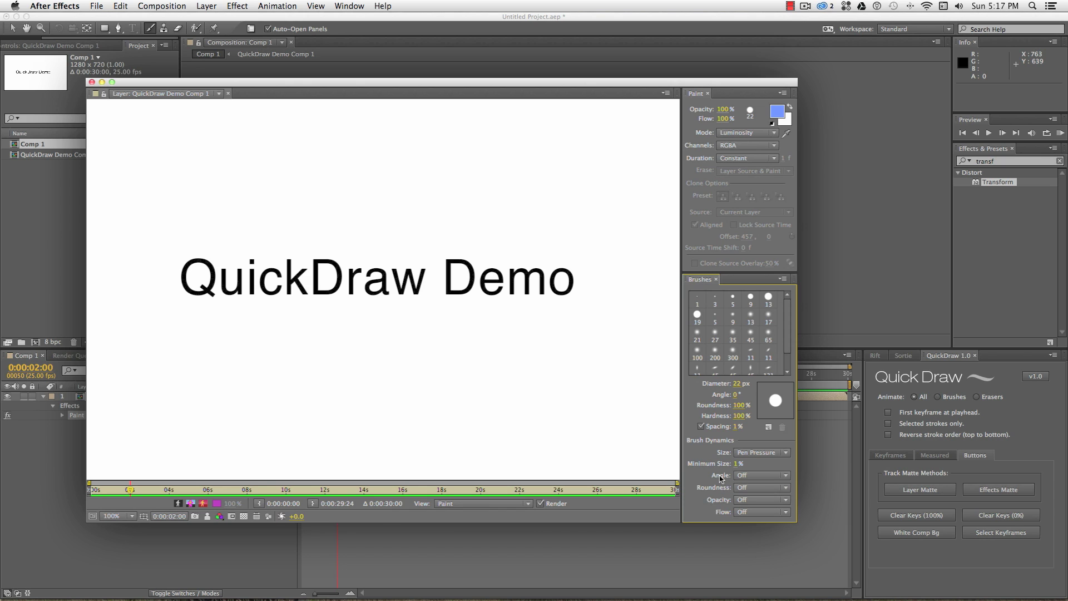
pyautogui.click(738, 416)
pyautogui.press('Return')
# Step: Paint blue brush strokes over every letter of QuickDraw Demo, then close the Layer window
pyautogui.moveTo(207, 291)
pyautogui.mouseDown()
pyautogui.moveTo(206, 262)
pyautogui.moveTo(188, 260)
pyautogui.moveTo(192, 292)
pyautogui.moveTo(213, 292)
pyautogui.moveTo(224, 262)
pyautogui.moveTo(222, 287)
pyautogui.moveTo(238, 267)
pyautogui.moveTo(251, 283)
pyautogui.moveTo(250, 263)
pyautogui.moveTo(273, 280)
pyautogui.moveTo(273, 270)
pyautogui.moveTo(261, 287)
pyautogui.moveTo(277, 289)
pyautogui.moveTo(288, 261)
pyautogui.moveTo(287, 288)
pyautogui.moveTo(309, 259)
pyautogui.moveTo(313, 291)
pyautogui.moveTo(329, 263)
pyautogui.moveTo(339, 281)
pyautogui.moveTo(314, 288)
pyautogui.moveTo(346, 266)
pyautogui.moveTo(350, 290)
pyautogui.moveTo(371, 269)
pyautogui.moveTo(382, 276)
pyautogui.moveTo(368, 288)
pyautogui.moveTo(403, 270)
pyautogui.moveTo(393, 269)
pyautogui.moveTo(416, 291)
pyautogui.moveTo(449, 279)
pyautogui.moveTo(457, 262)
pyautogui.moveTo(469, 286)
pyautogui.moveTo(502, 279)
pyautogui.moveTo(494, 292)
pyautogui.moveTo(510, 270)
pyautogui.moveTo(512, 287)
pyautogui.moveTo(522, 268)
pyautogui.moveTo(573, 278)
pyautogui.mouseUp()
pyautogui.press('super+w')
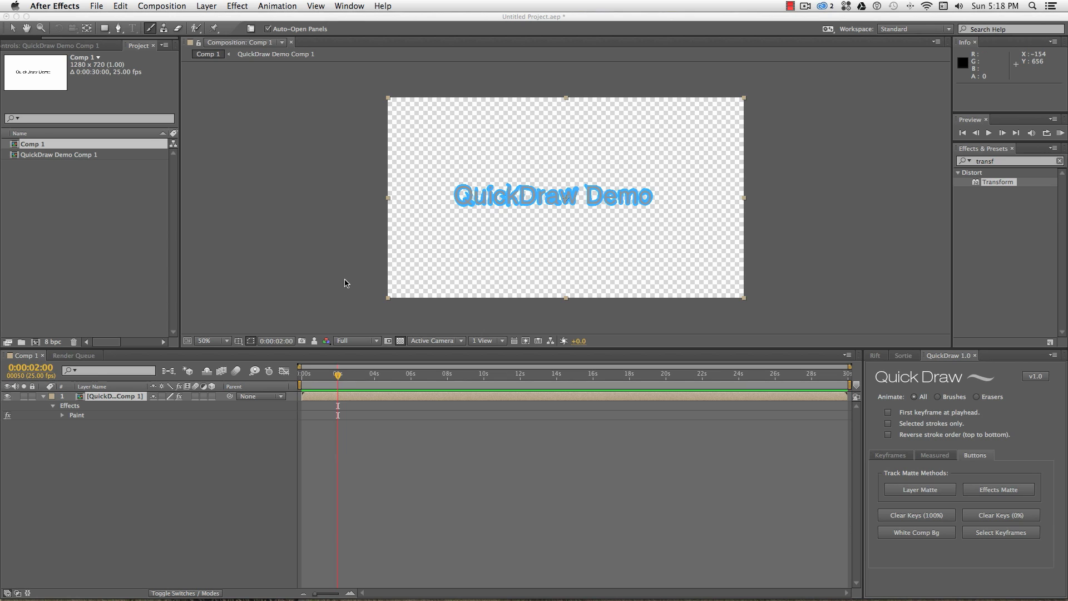
# Step: Turn off the transparency grid, reveal the Brush 1–18 strokes, and move Brush 18 to the start
pyautogui.click(401, 340)
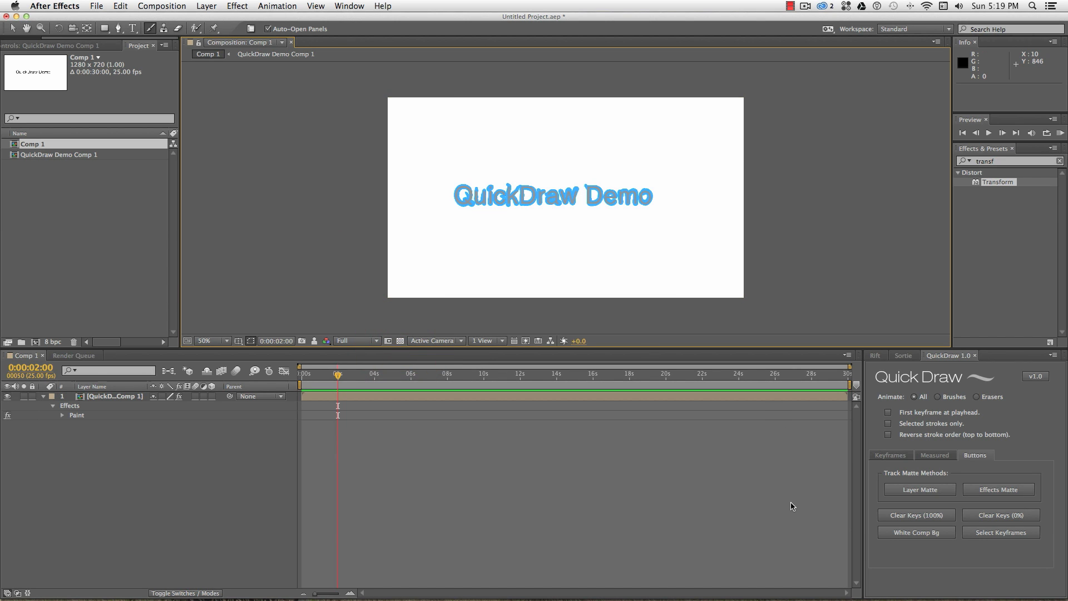
pyautogui.press('p')
pyautogui.press('p')
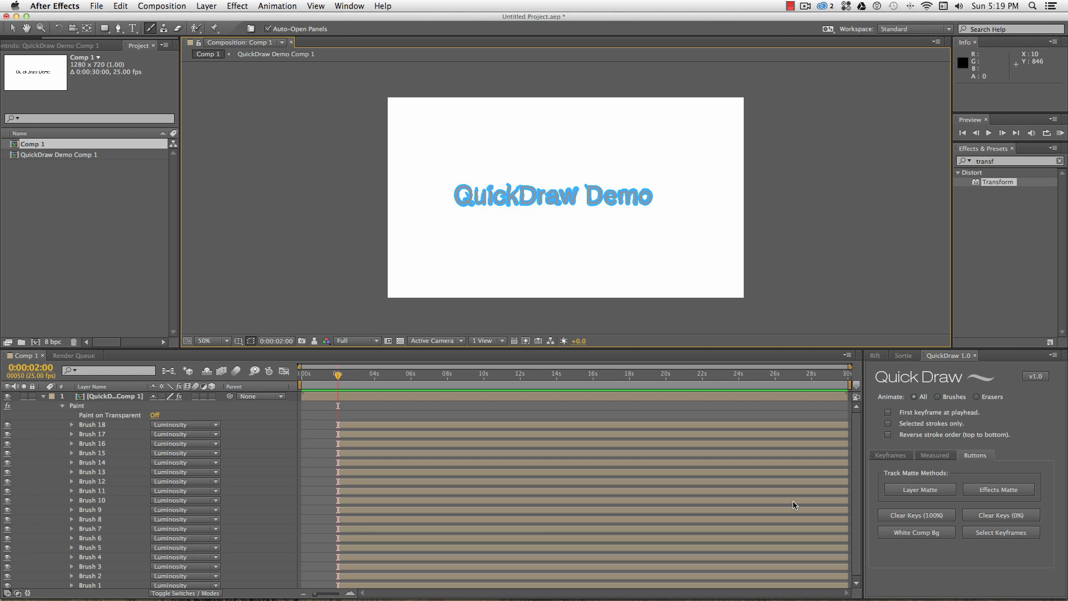
pyautogui.click(854, 459)
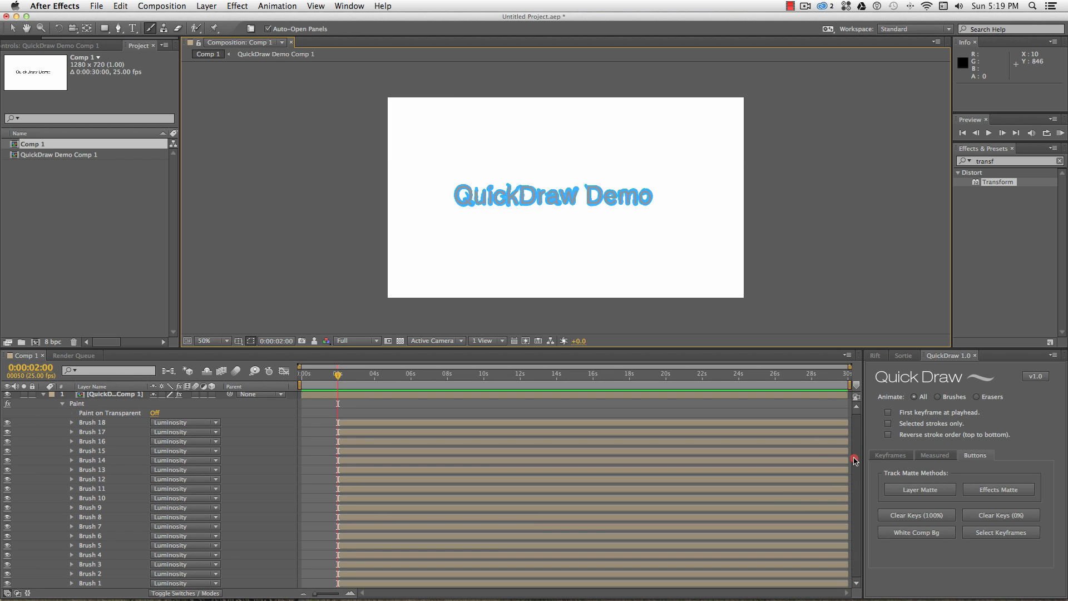
pyautogui.click(327, 428)
pyautogui.moveTo(337, 423); pyautogui.dragTo(301, 424)
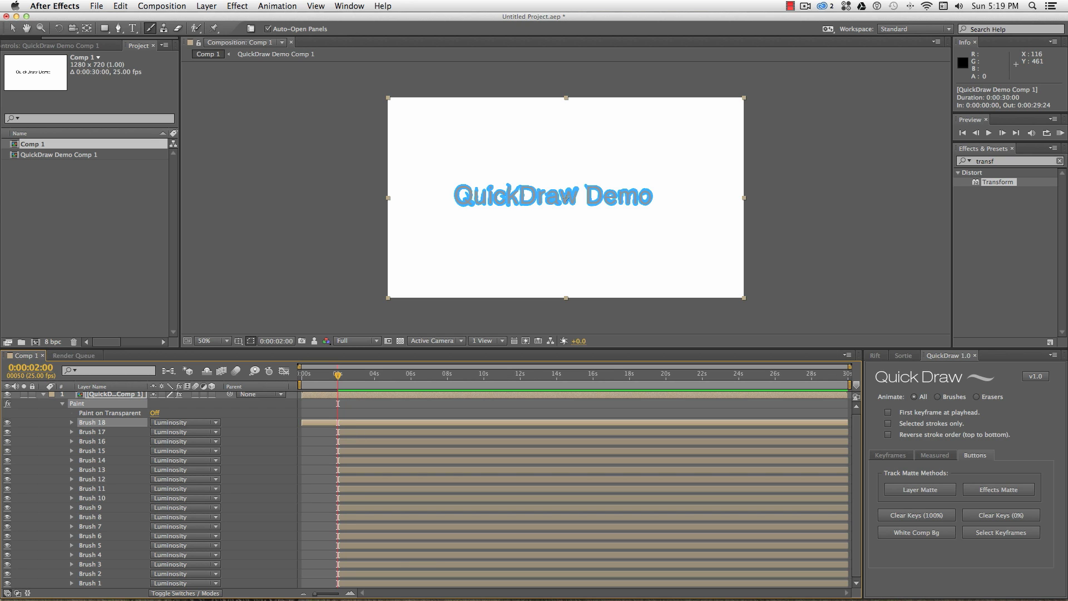
pyautogui.click(883, 456)
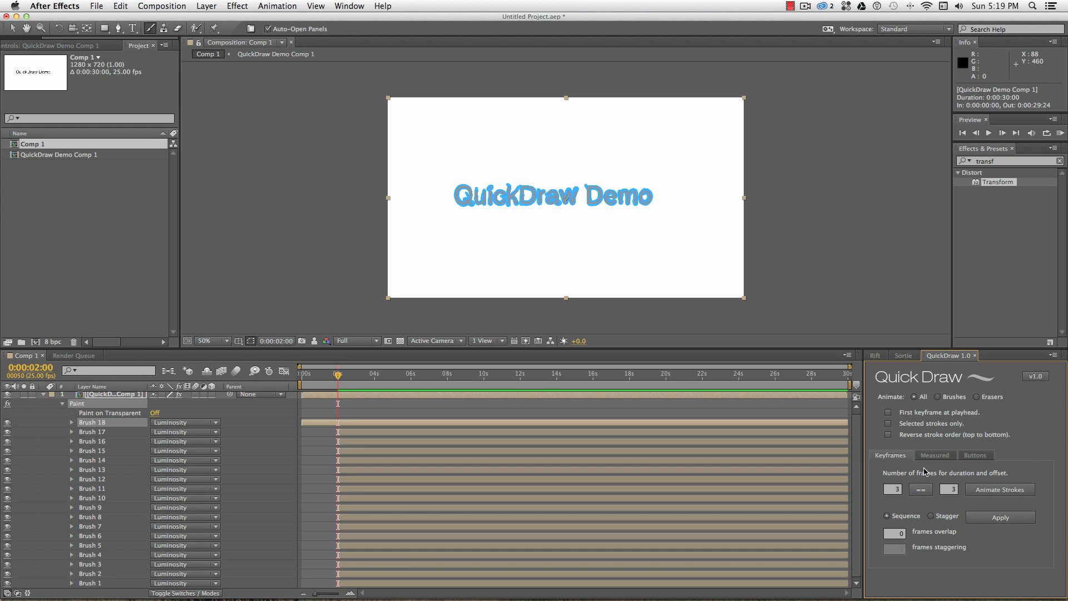
# Step: Animate all 18 strokes with 10-frame duration and offset, then scrub to preview the write-on
pyautogui.click(892, 488)
pyautogui.click(894, 489)
pyautogui.click(982, 493)
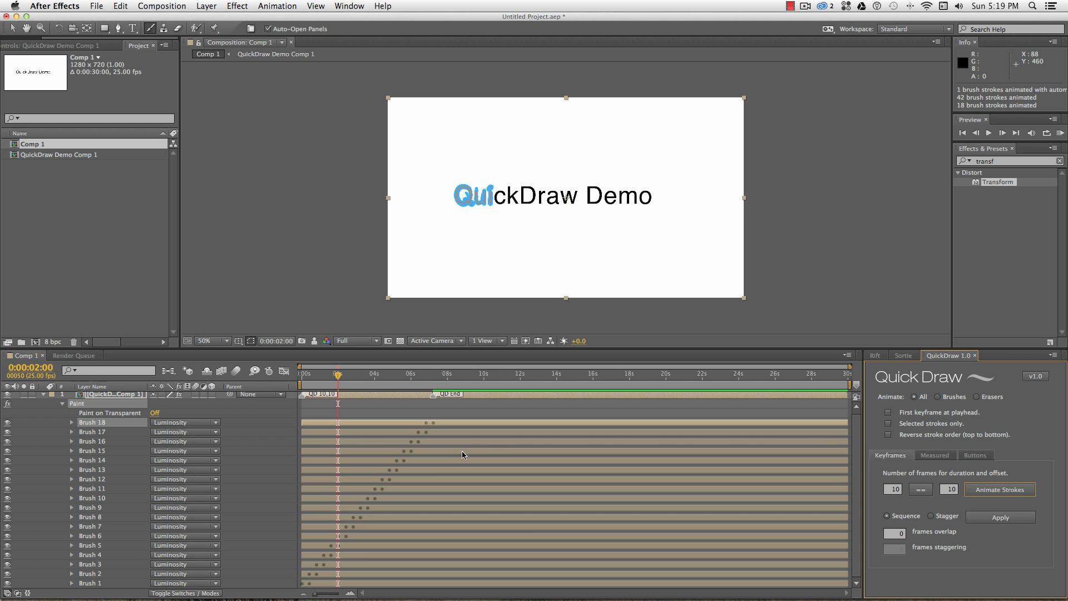
pyautogui.press('u')
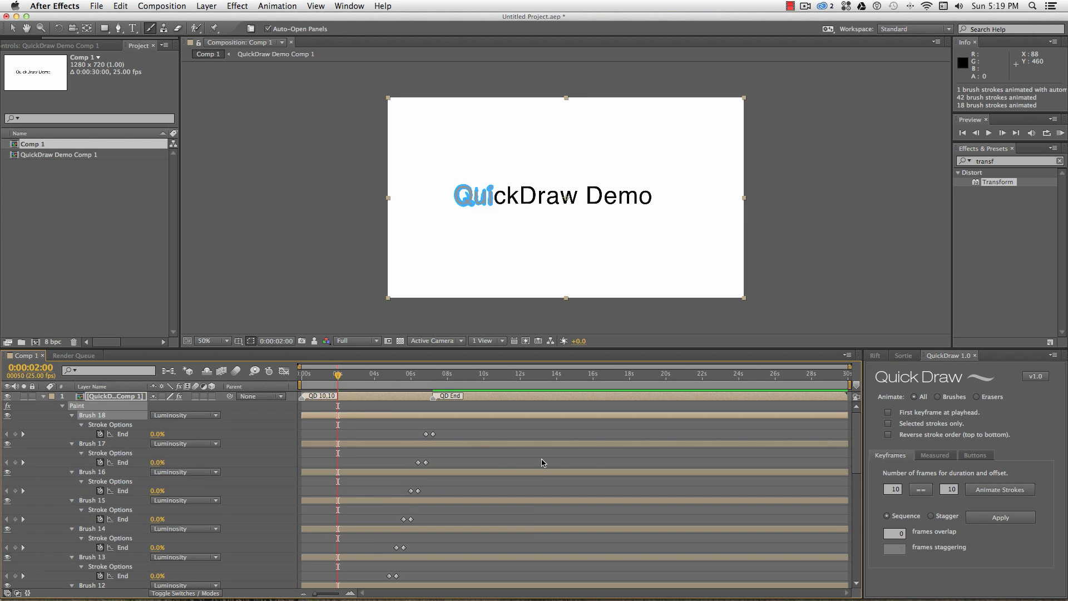
pyautogui.scroll(-5, 542, 463)
pyautogui.scroll(10, 543, 463)
pyautogui.moveTo(316, 376)
pyautogui.mouseDown()
pyautogui.moveTo(299, 378)
pyautogui.moveTo(433, 383)
pyautogui.mouseUp()
pyautogui.press('u')
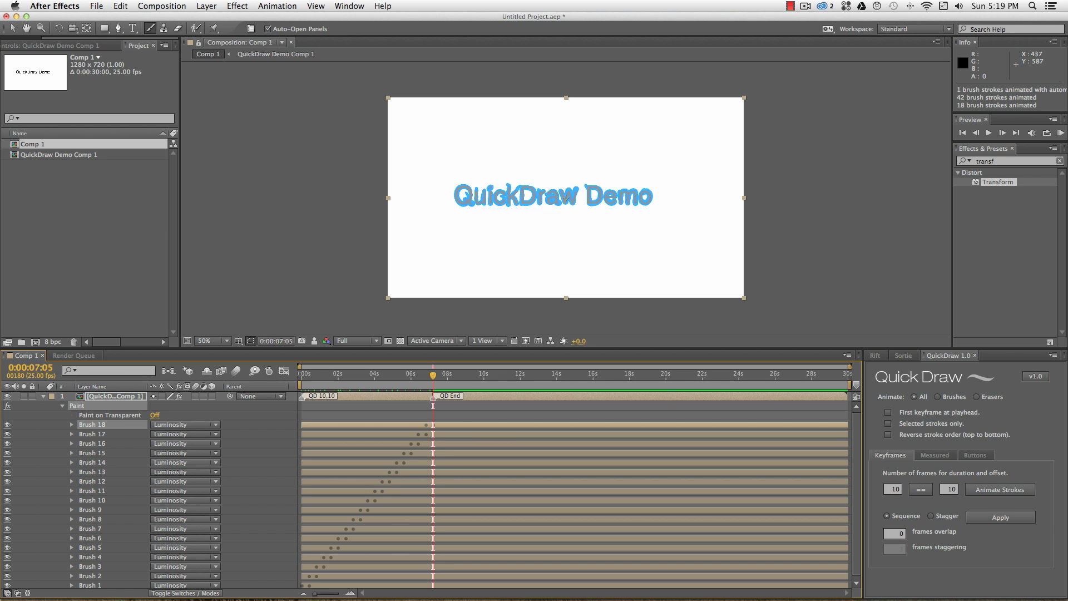
# Step: Find the brush on letter i, move Brush 5's End keyframe earlier, and re-sequence the strokes
pyautogui.press('v')
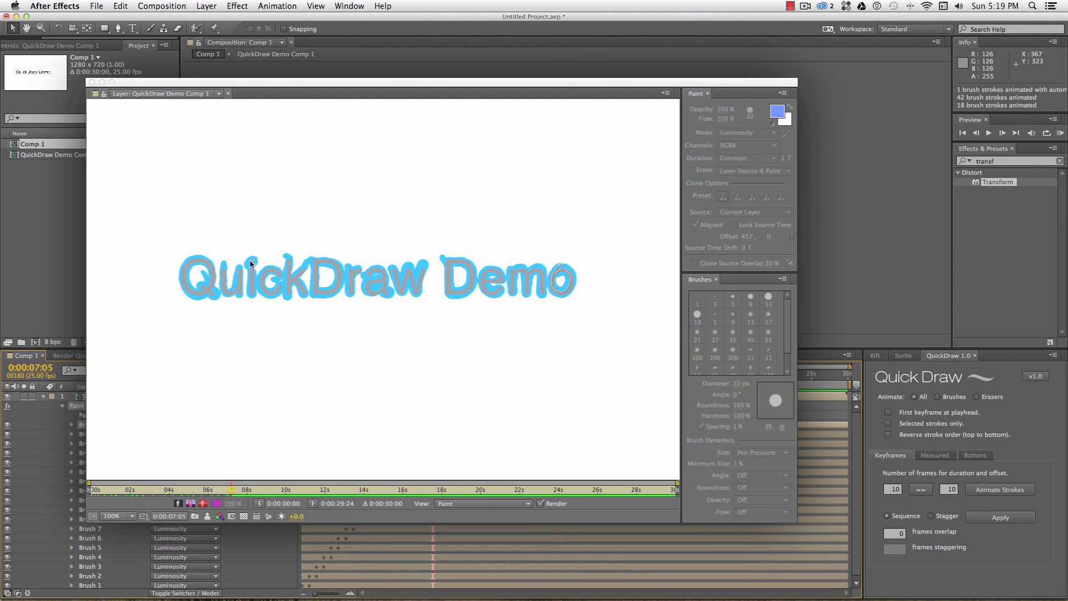
pyautogui.click(250, 266)
pyautogui.click(252, 264)
pyautogui.press('super+w')
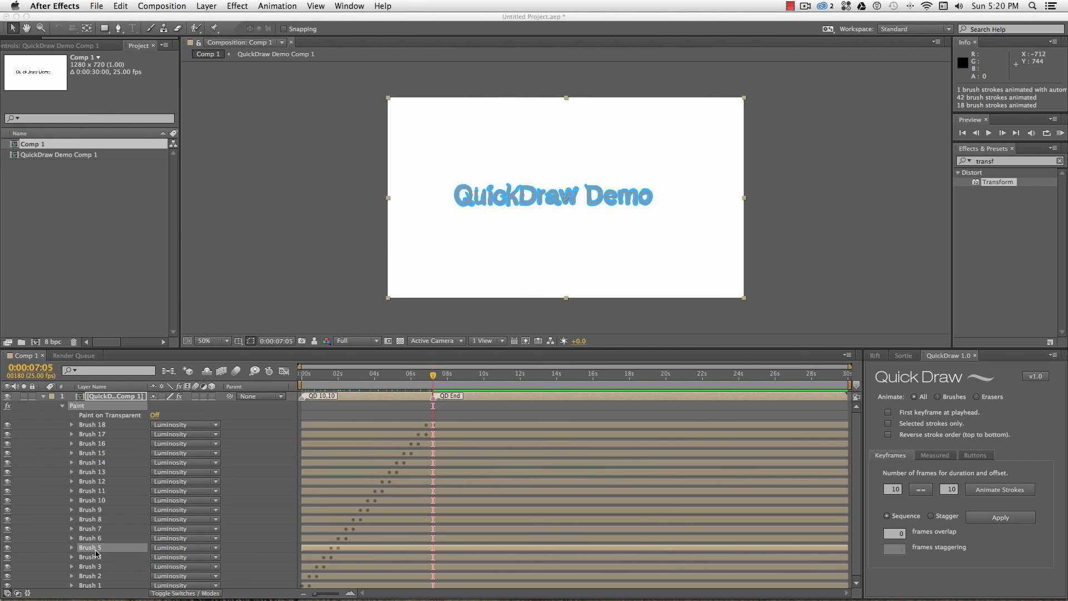
pyautogui.press('u')
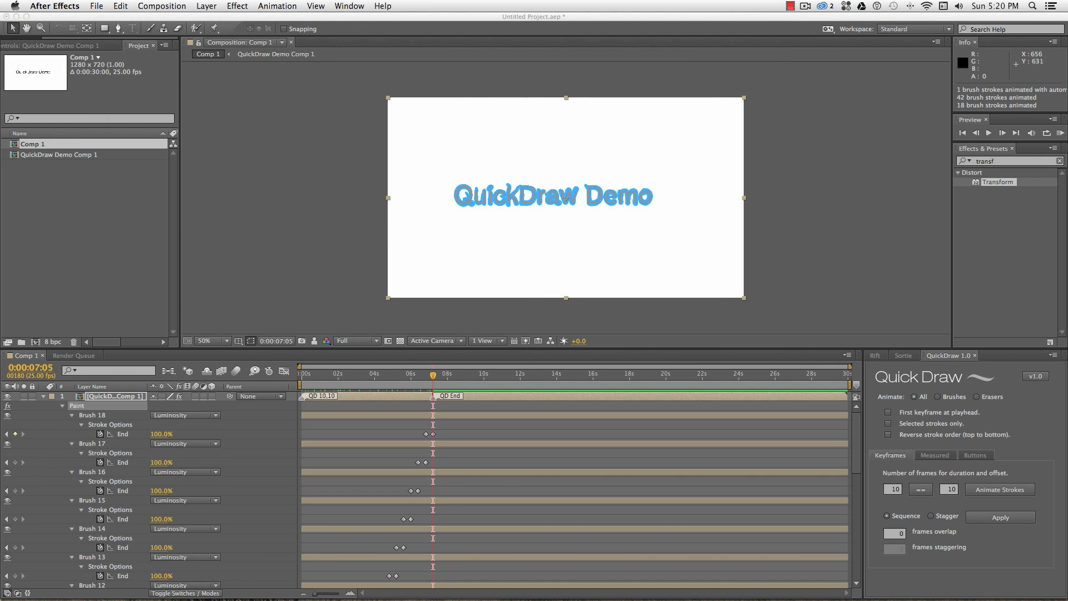
pyautogui.scroll(-5, 413, 499)
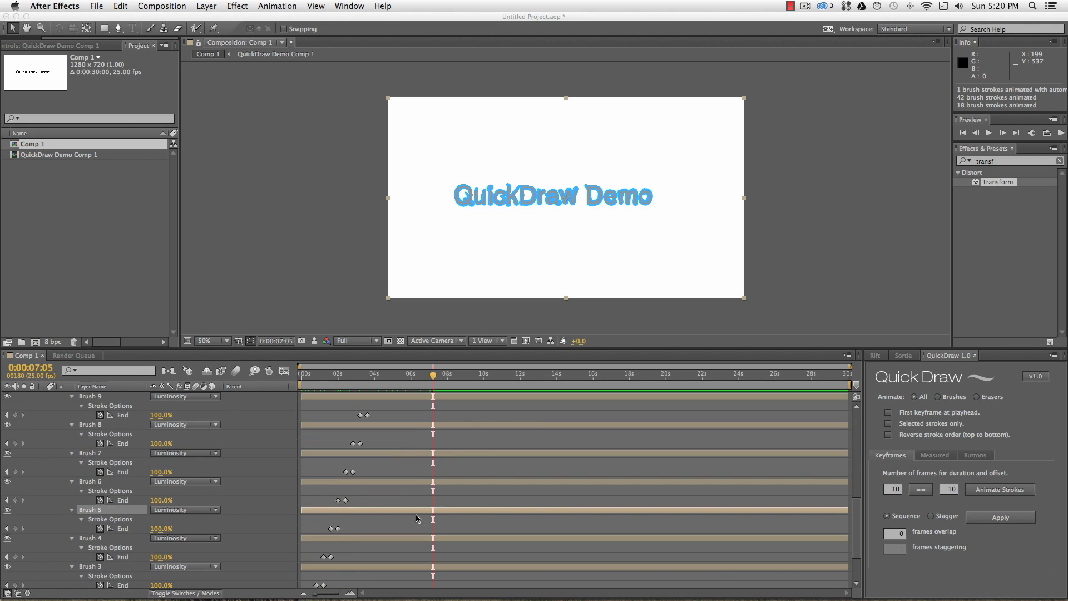
pyautogui.moveTo(337, 529); pyautogui.dragTo(334, 529)
pyautogui.click(885, 517)
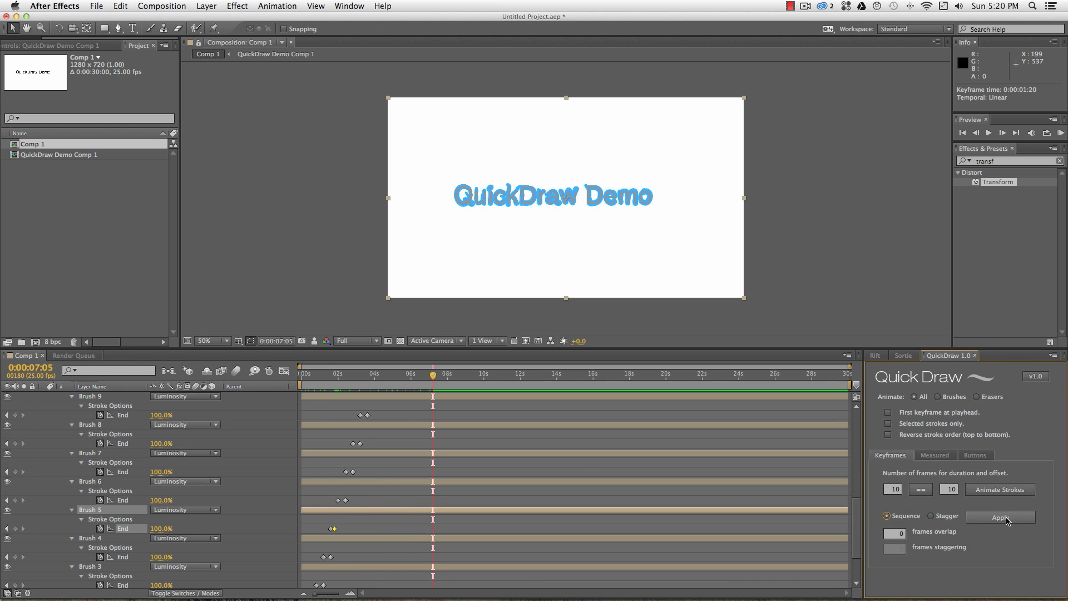
pyautogui.click(1005, 517)
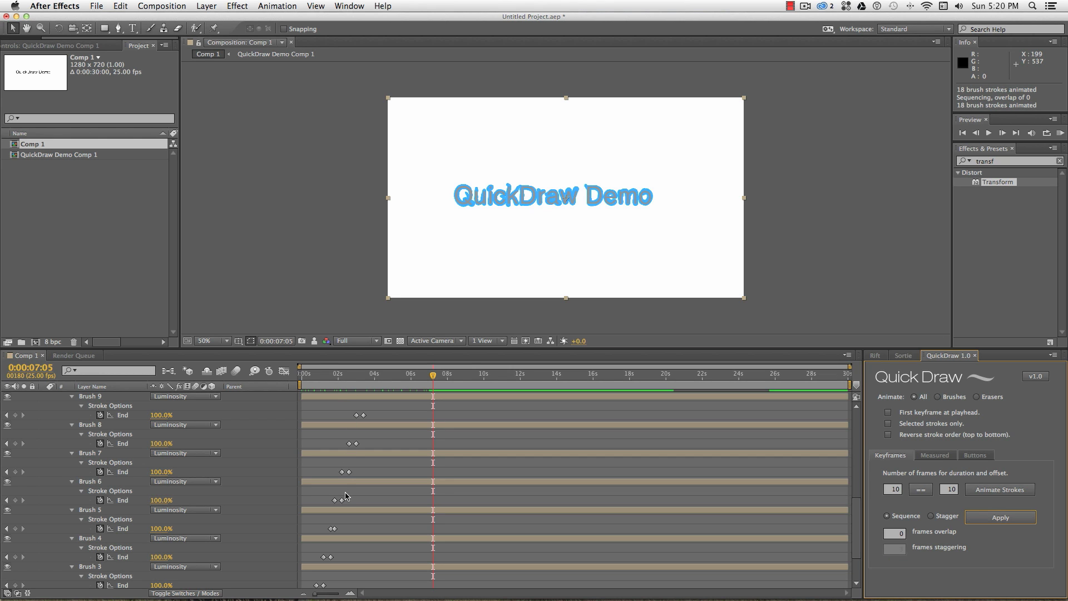
# Step: Lengthen the Brush 6, 7 and 8 write-on durations and re-sequence all strokes
pyautogui.moveTo(342, 500)
pyautogui.mouseDown()
pyautogui.moveTo(358, 500)
pyautogui.moveTo(356, 472)
pyautogui.mouseUp()
pyautogui.moveTo(356, 443); pyautogui.dragTo(482, 415)
pyautogui.click(998, 518)
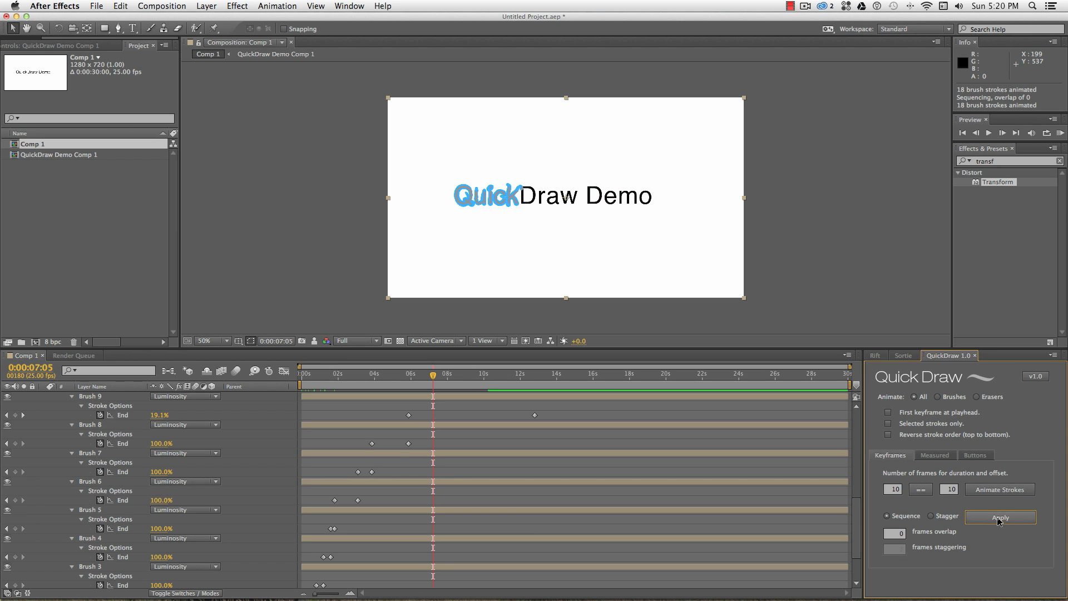
# Step: Apply a 3-frame stagger and re-animate all strokes with 10-frame durations
pyautogui.click(931, 516)
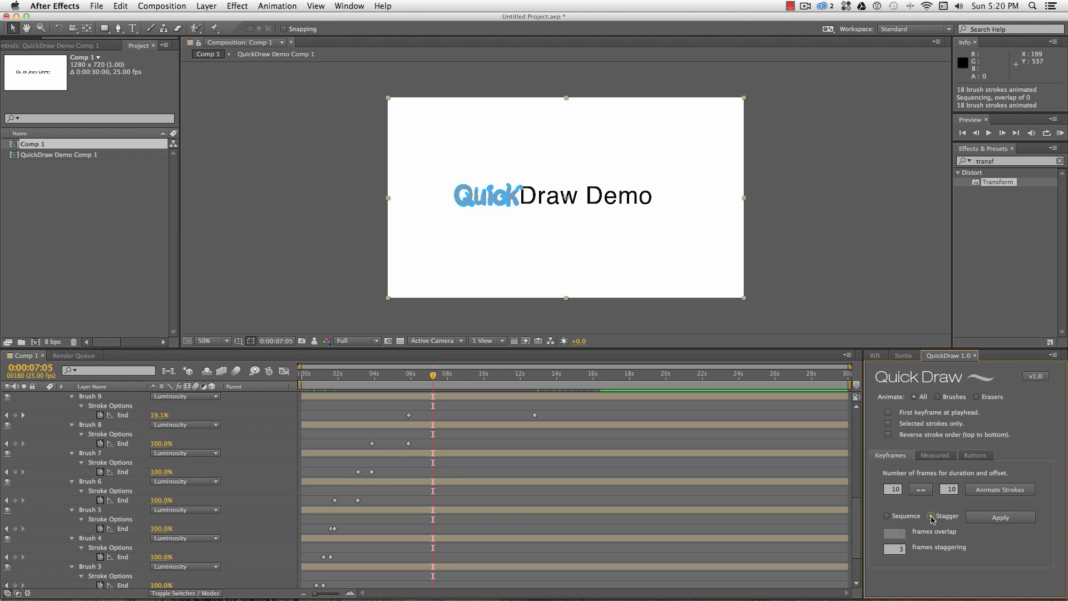
pyautogui.press('p')
pyautogui.press('p')
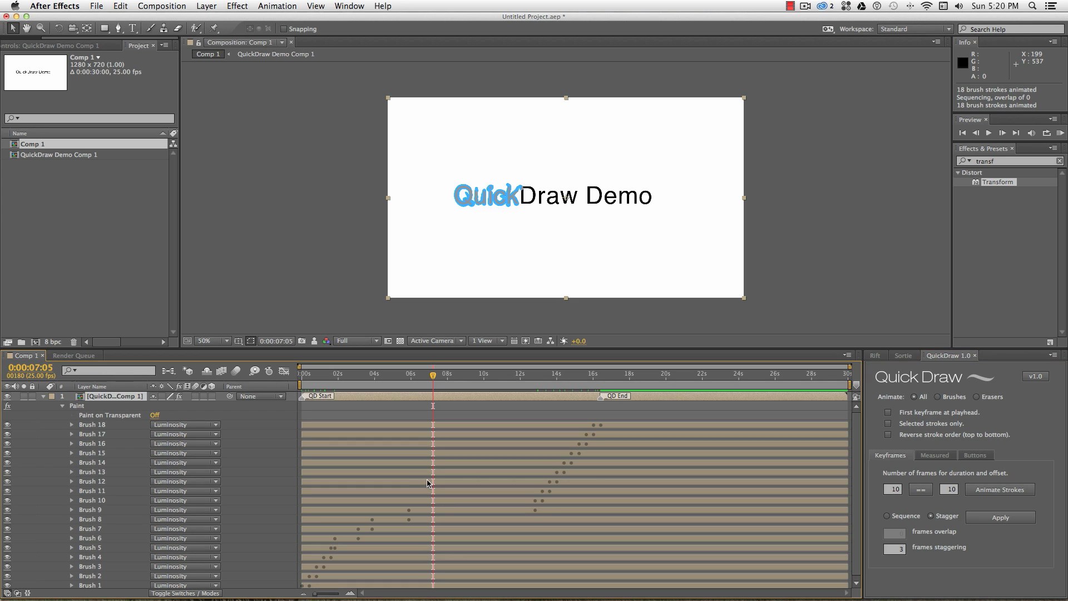
pyautogui.click(996, 516)
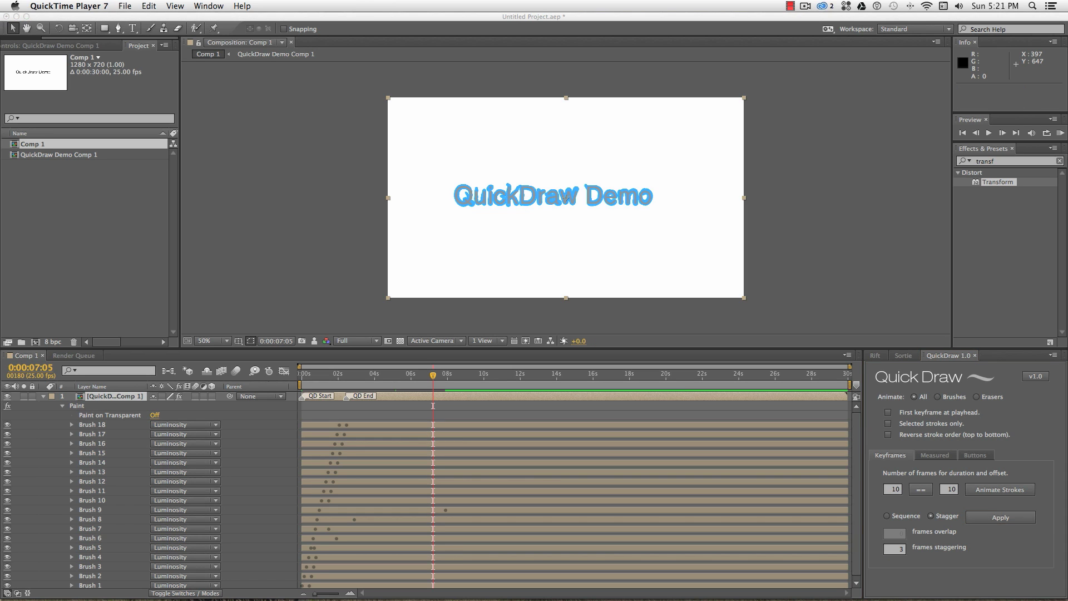
pyautogui.click(906, 367)
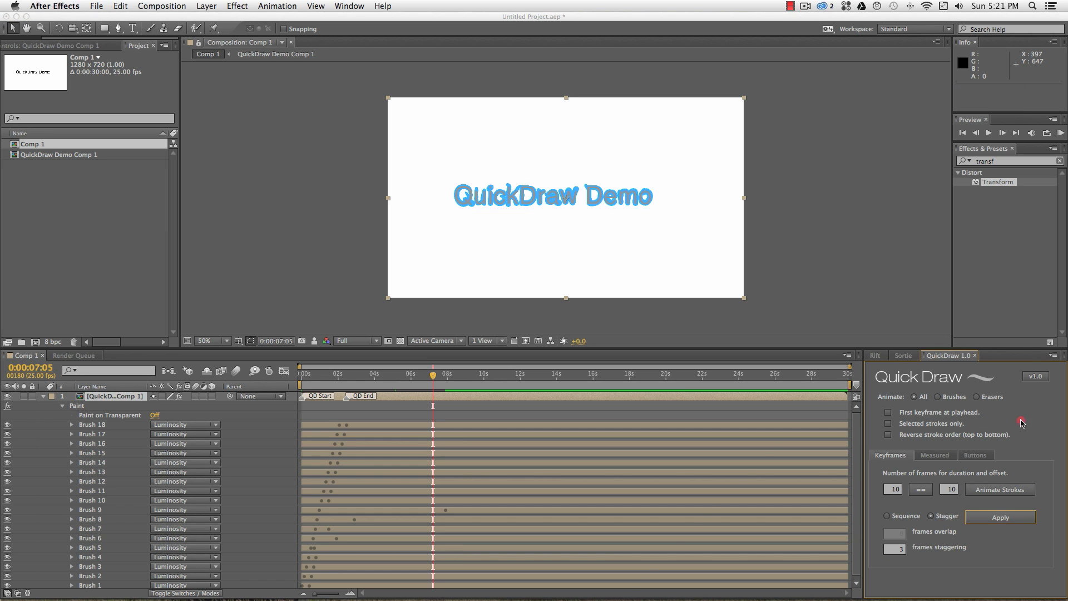
pyautogui.click(1000, 489)
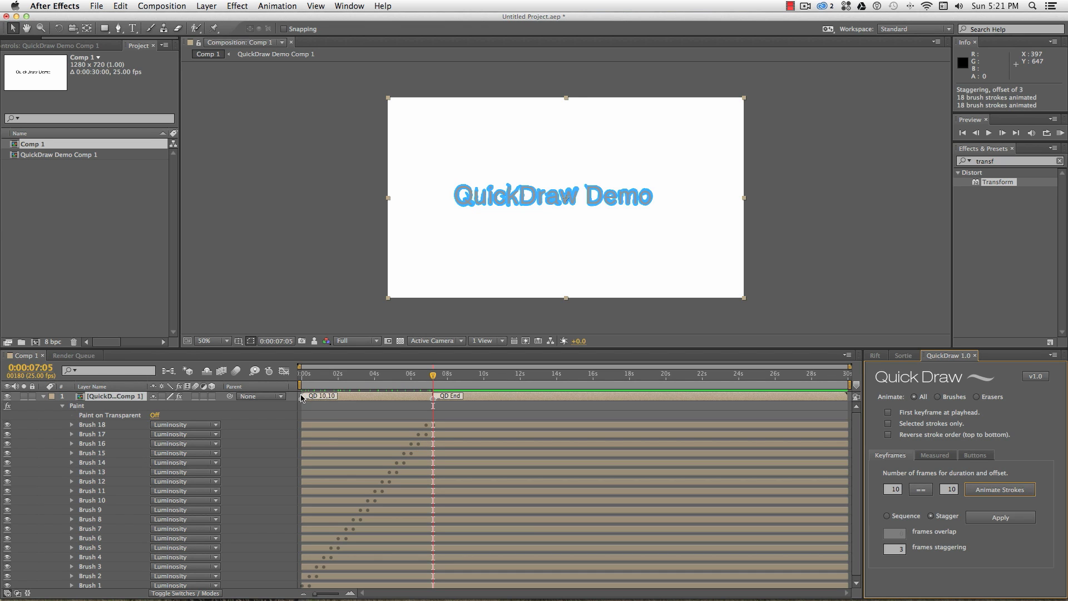
# Step: Re-animate the strokes so the first keyframe starts at the 0:00:03:22 playhead
pyautogui.click(342, 396)
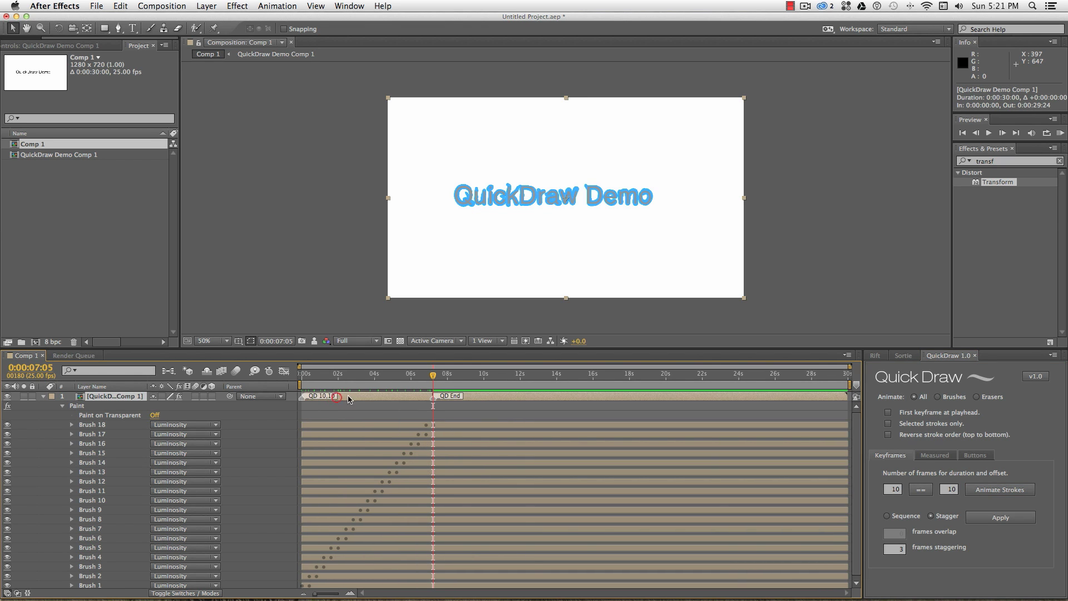
pyautogui.moveTo(434, 376); pyautogui.dragTo(373, 376)
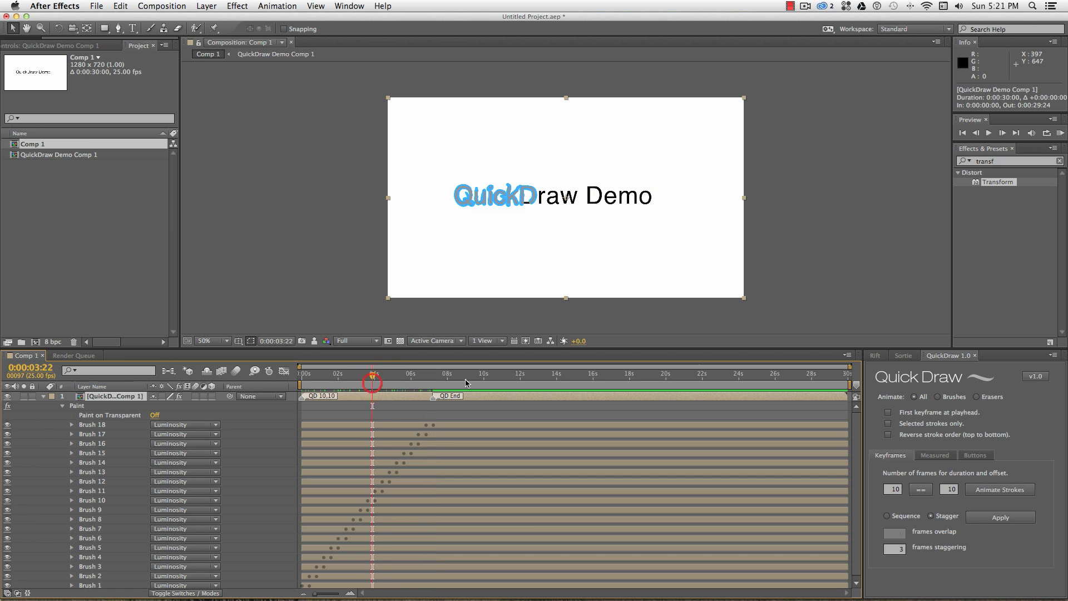
pyautogui.click(888, 413)
pyautogui.click(989, 489)
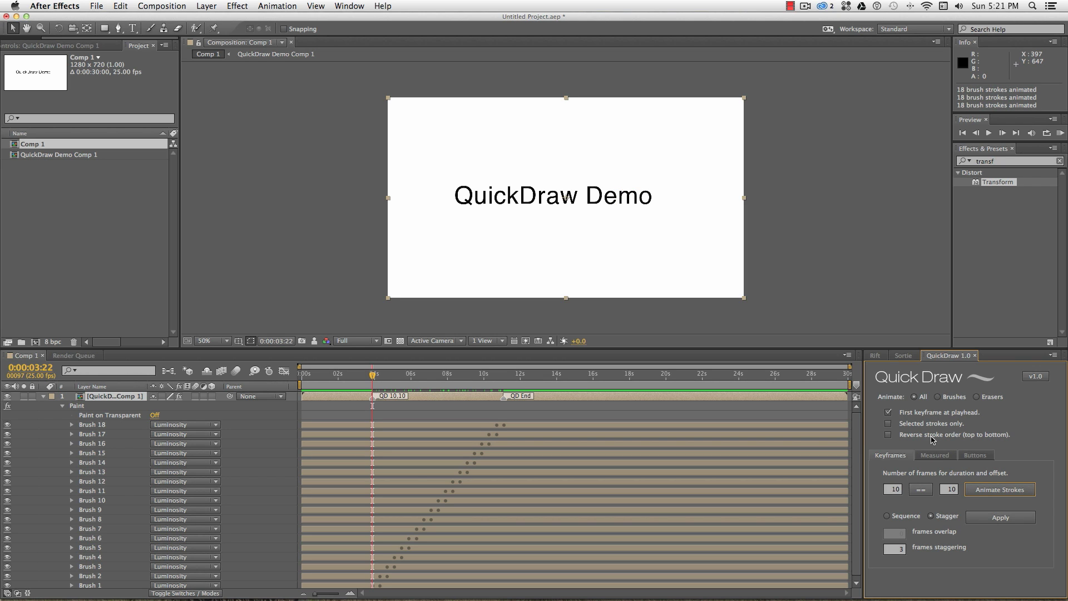
# Step: Re-time only Brush 14–18 to start at 0:00:05:07 using Selected strokes only
pyautogui.click(938, 396)
pyautogui.click(976, 396)
pyautogui.click(914, 396)
pyautogui.click(89, 425)
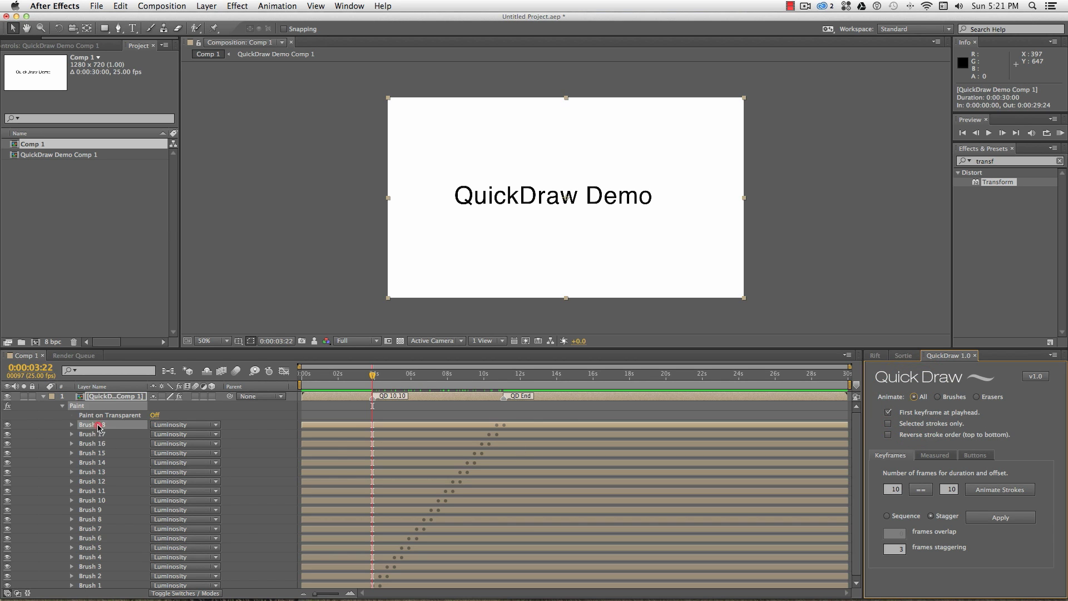
pyautogui.click(888, 424)
pyautogui.keyDown('shift'); pyautogui.click(565, 483); pyautogui.keyUp('shift')
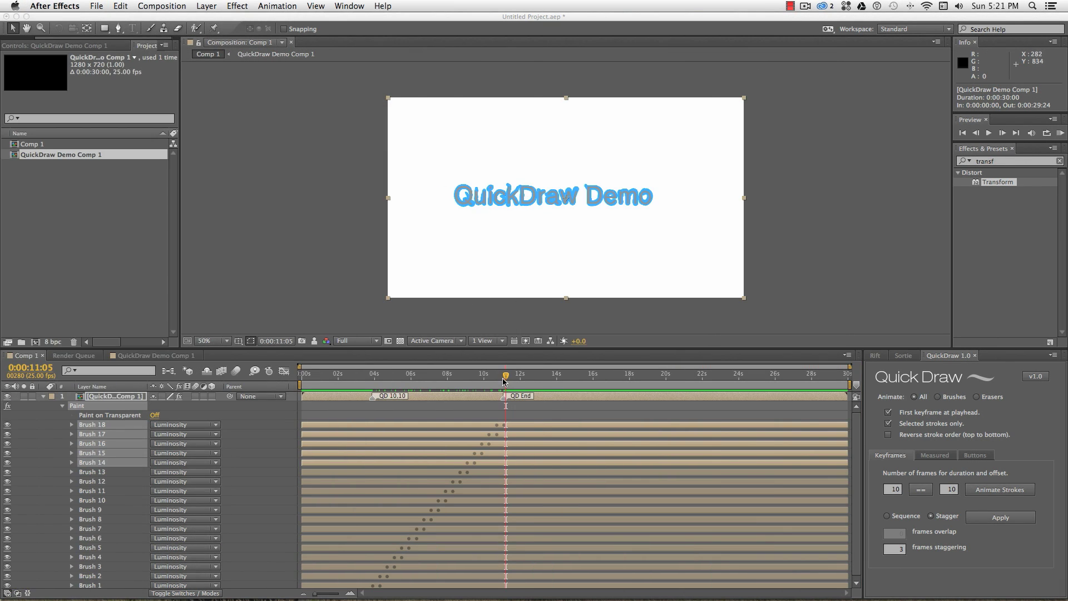
pyautogui.moveTo(504, 380); pyautogui.dragTo(398, 379)
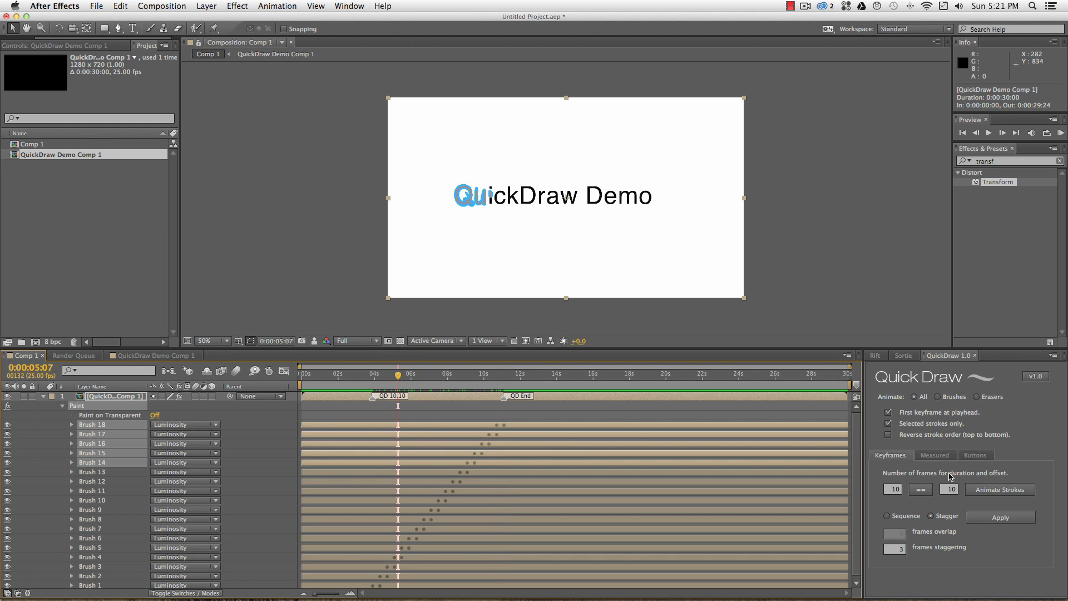
pyautogui.click(1010, 493)
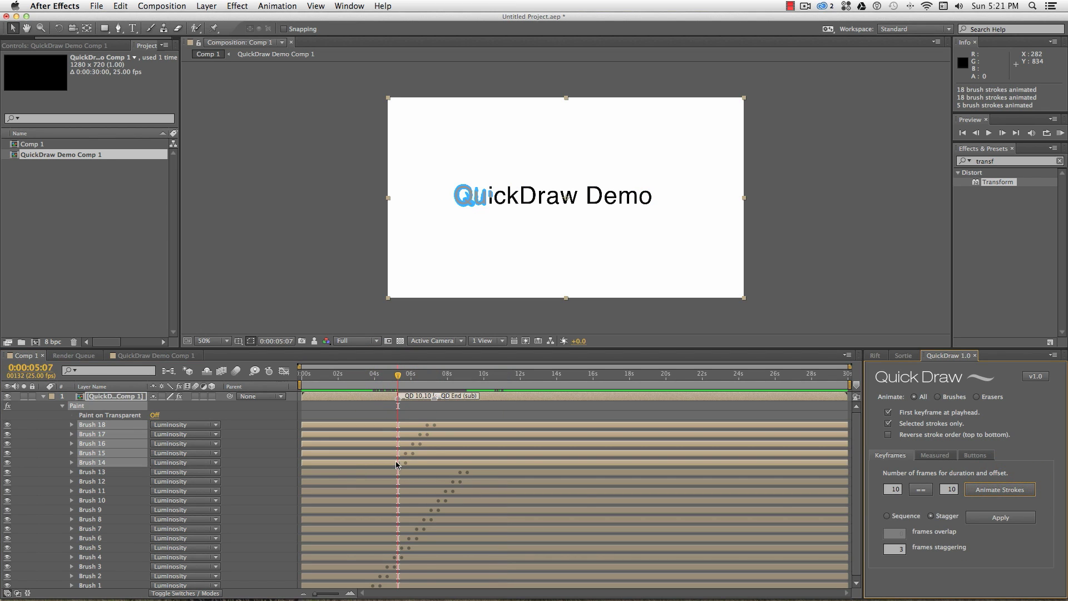
# Step: Reverse the stroke order for Brush 14–18 and preview the drawing to 0:00:09:16
pyautogui.click(888, 434)
pyautogui.click(991, 492)
pyautogui.moveTo(393, 381); pyautogui.dragTo(478, 382)
pyautogui.click(479, 382)
# Step: Create a track-matte copy of the paint layer with QuickDraw's Layer Matte button
pyautogui.click(974, 455)
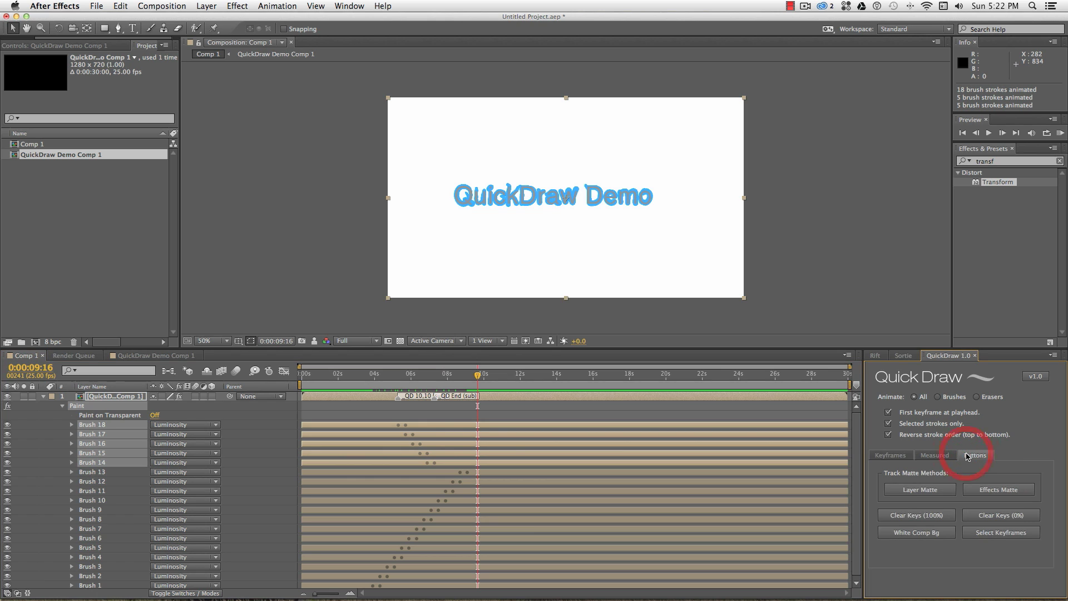
pyautogui.click(920, 494)
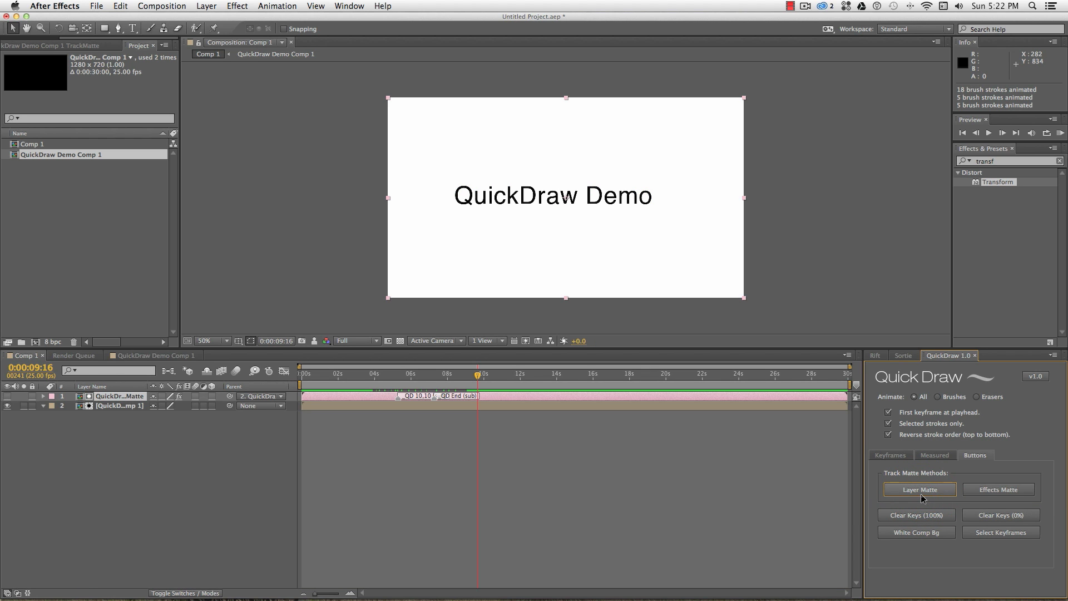
pyautogui.press('p')
pyautogui.press('p')
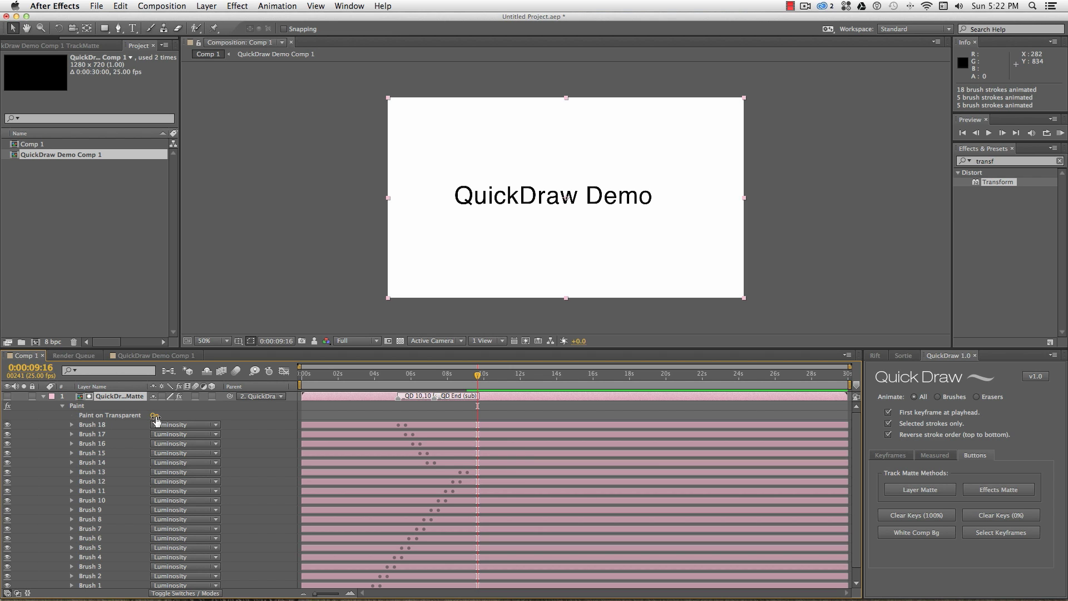
pyautogui.click(42, 396)
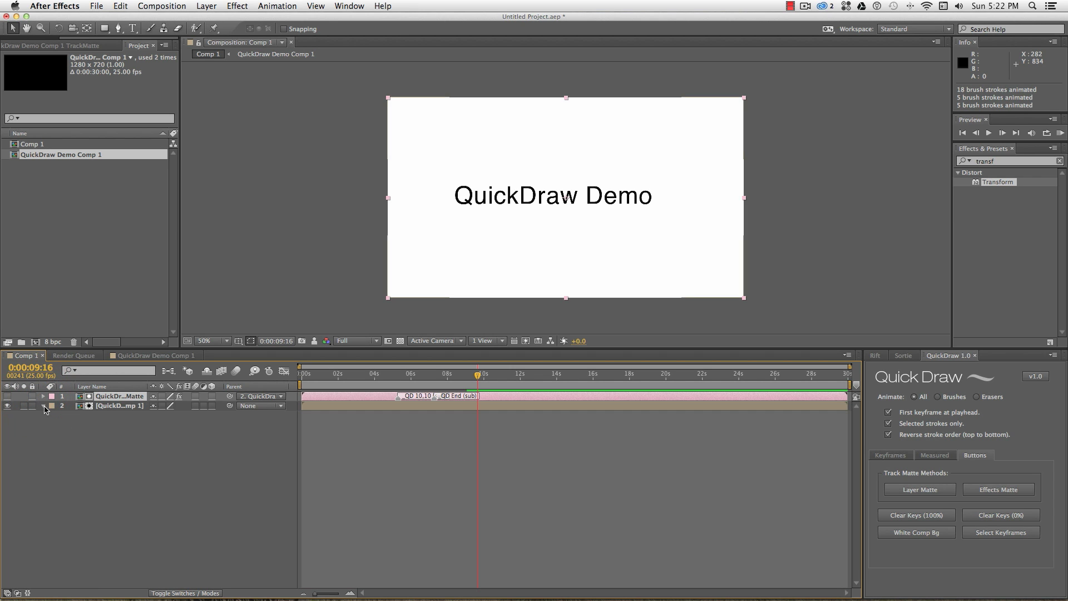
# Step: Set layer 2's TrkMat to Alpha Matte and parent the matte to QuickDraw Demo Comp 1
pyautogui.click(104, 406)
pyautogui.click(44, 407)
pyautogui.press('F4')
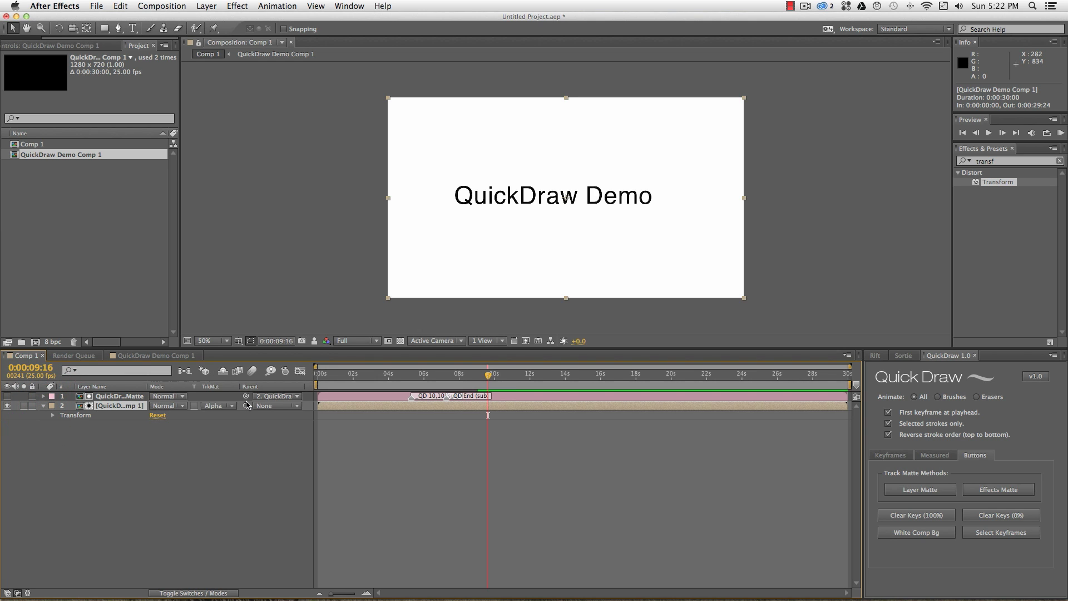
pyautogui.click(231, 407)
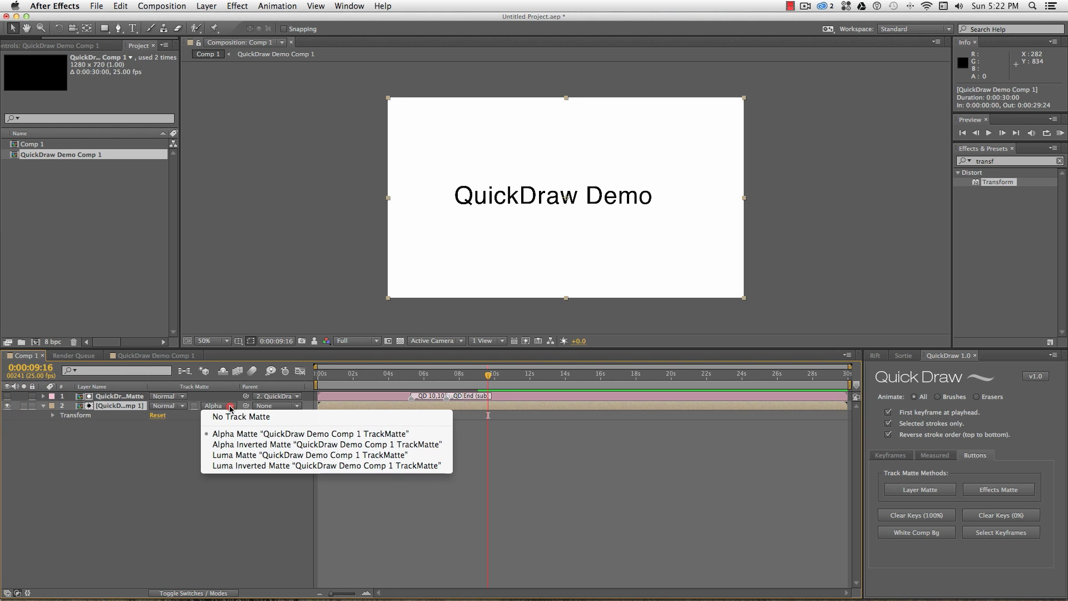
pyautogui.click(229, 433)
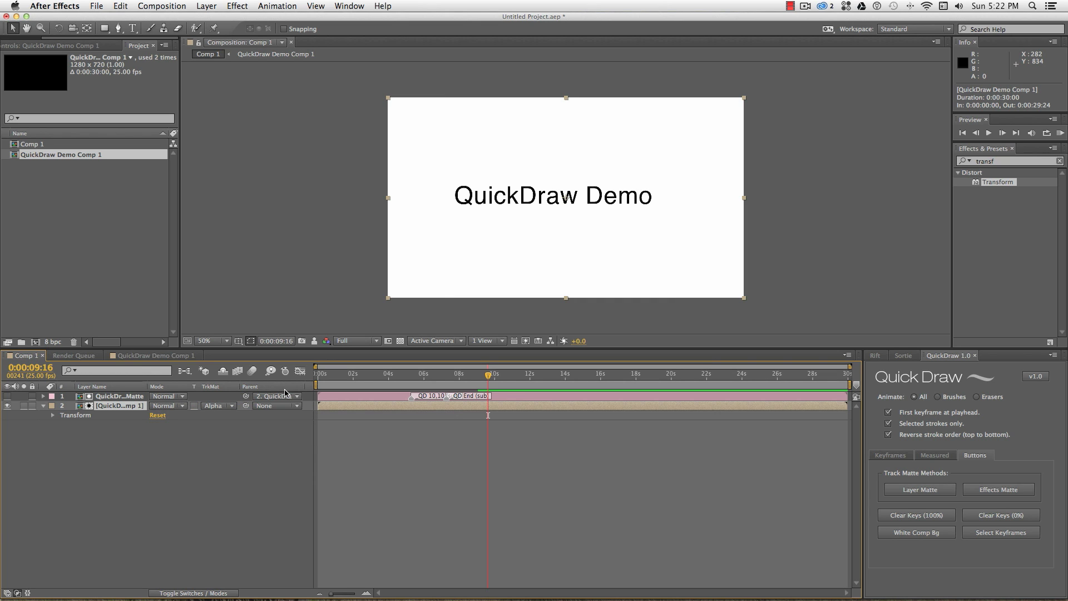
pyautogui.click(285, 394)
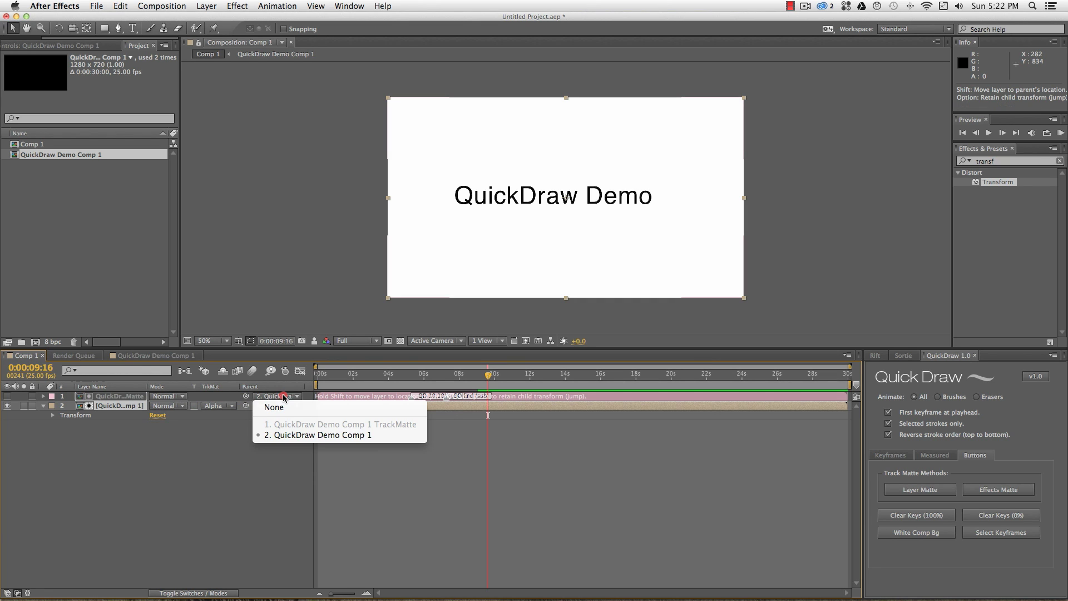
pyautogui.click(294, 436)
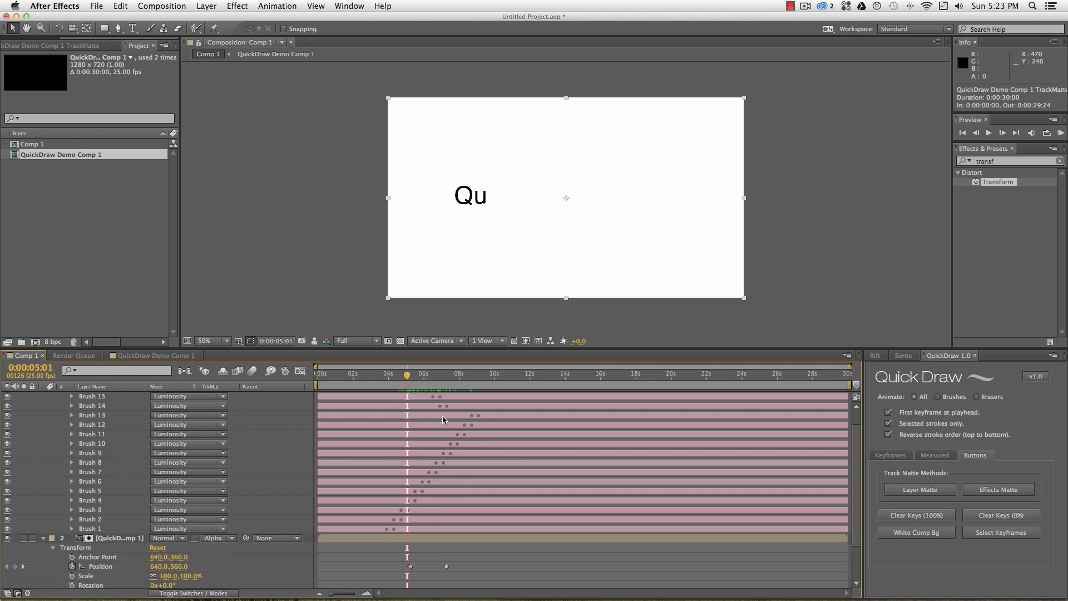
# Step: Move the matte's Position keyframes to 0:00:03:16 and 0:00:09:07, then preview the work area
pyautogui.scroll(-1, 442, 415)
pyautogui.moveTo(403, 378); pyautogui.dragTo(383, 375)
pyautogui.moveTo(410, 554); pyautogui.dragTo(381, 557)
pyautogui.scroll(1, 501, 415)
pyautogui.scroll(-1, 498, 424)
pyautogui.moveTo(447, 555); pyautogui.dragTo(481, 555)
pyautogui.press('b')
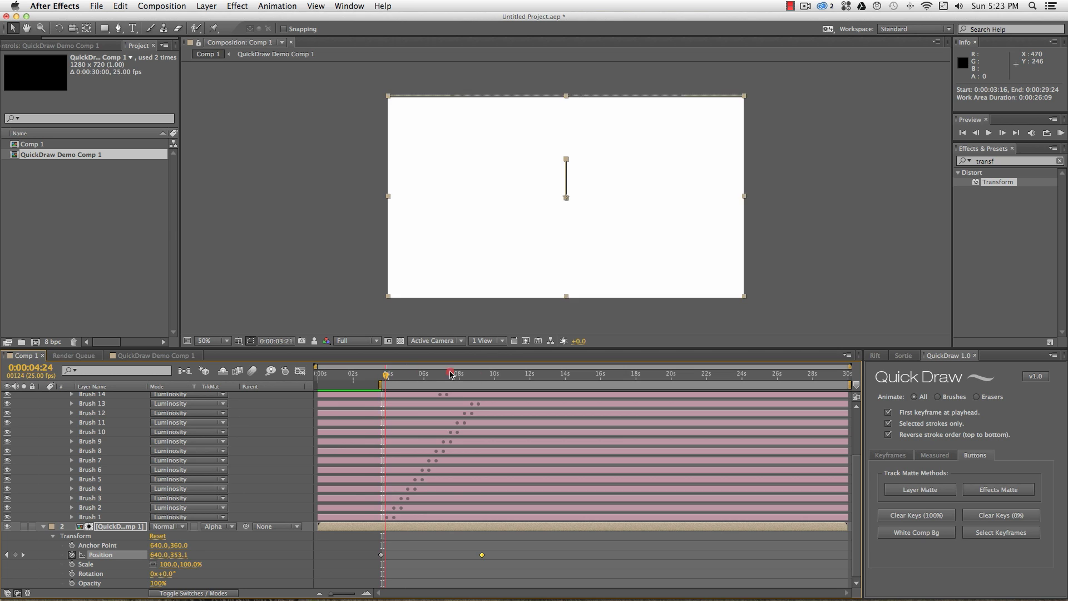
pyautogui.moveTo(382, 378); pyautogui.dragTo(481, 376)
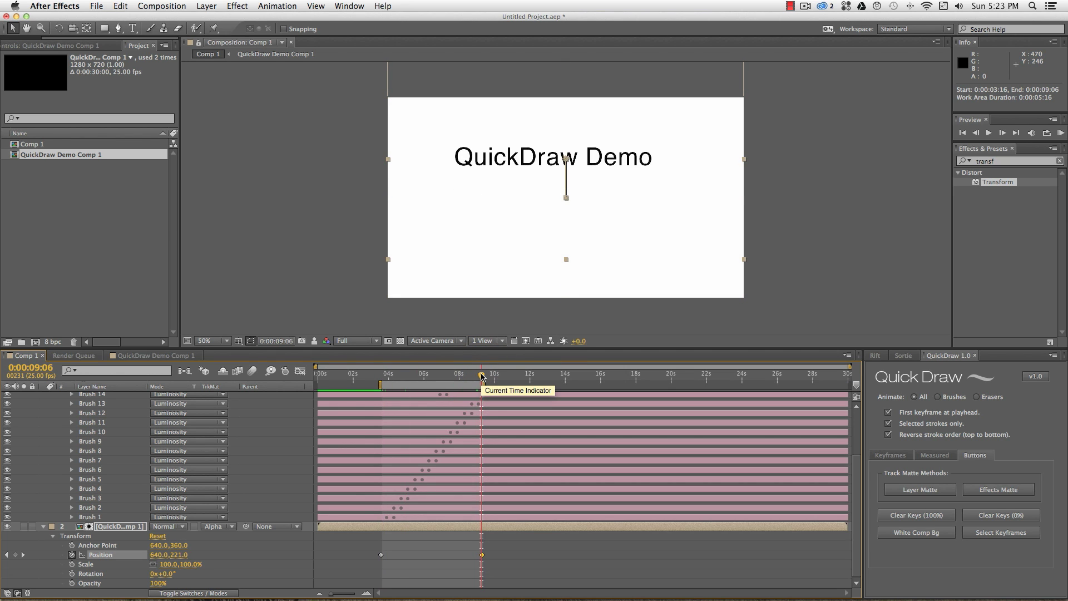
pyautogui.press('KP_0')
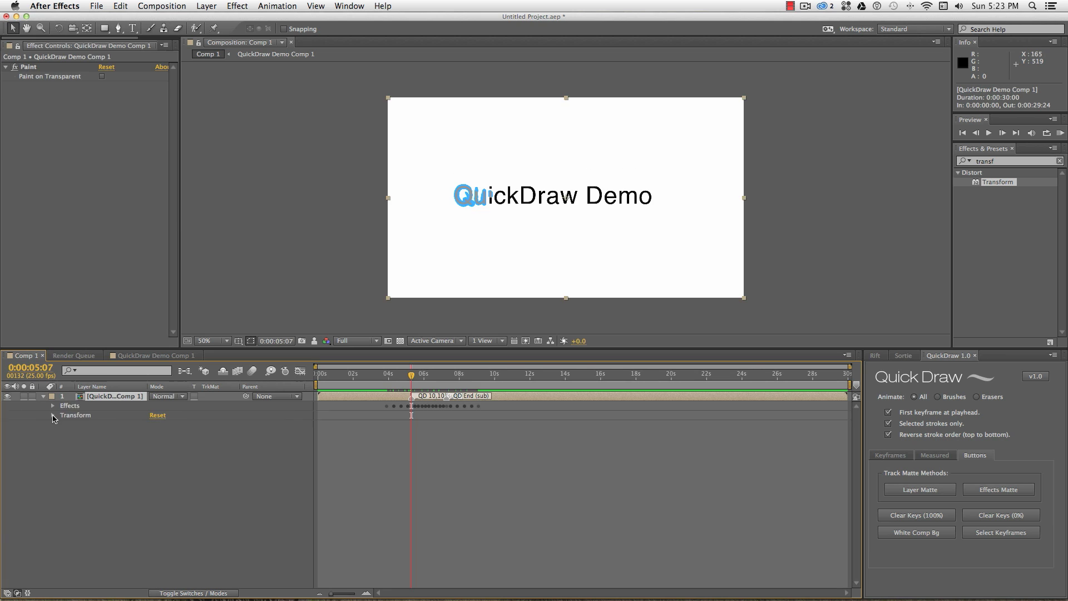
# Step: Revert to the single paint layer, apply the effects matte, and search effects for 'Compound' and 'CC Compo'
pyautogui.press('e')
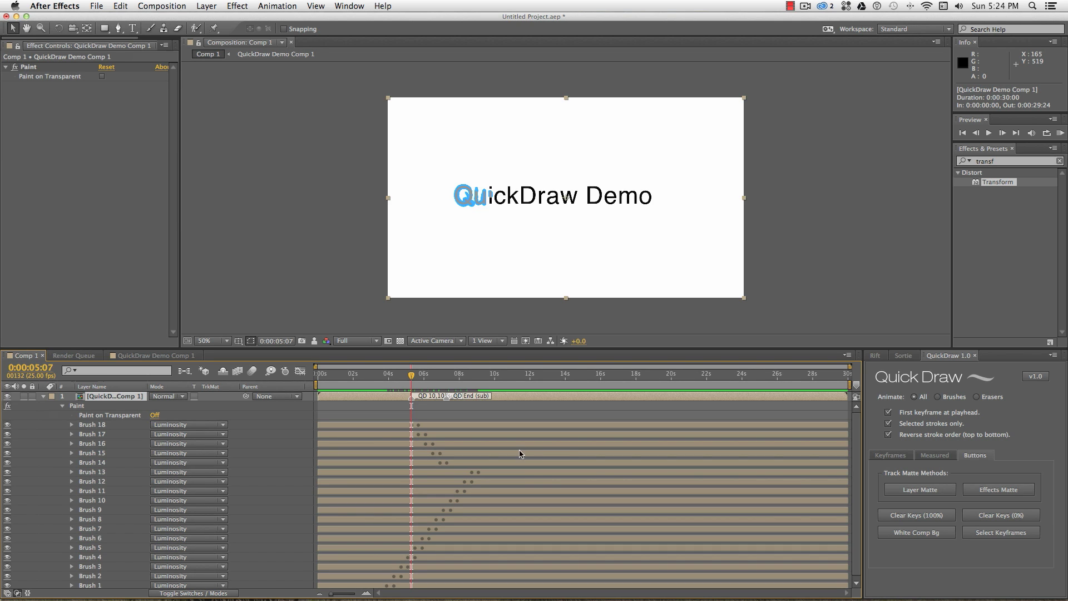
pyautogui.click(1000, 492)
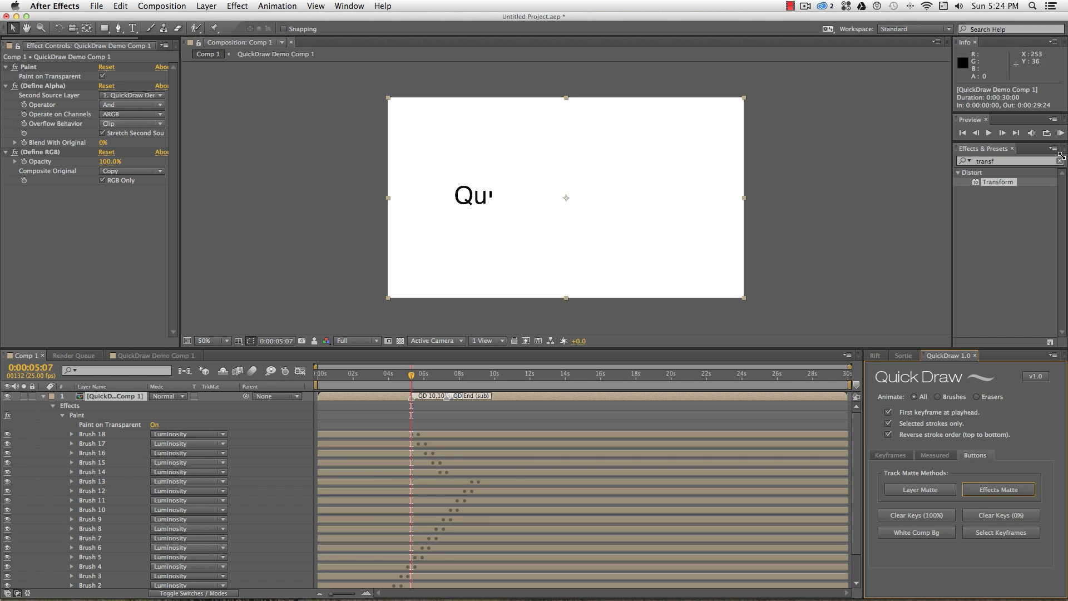
pyautogui.click(1001, 162)
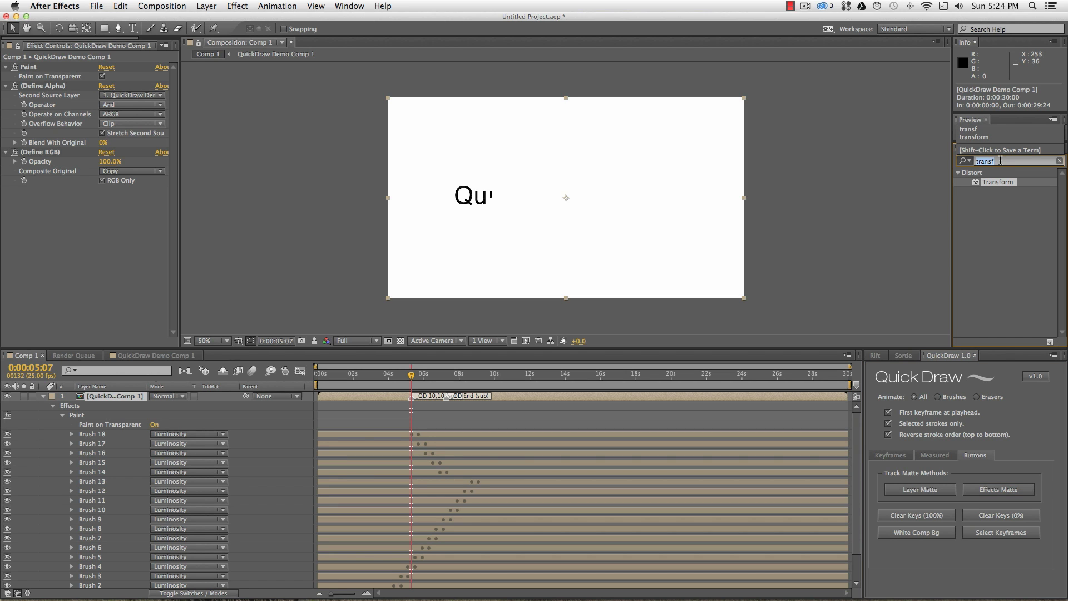
pyautogui.write('Compound')
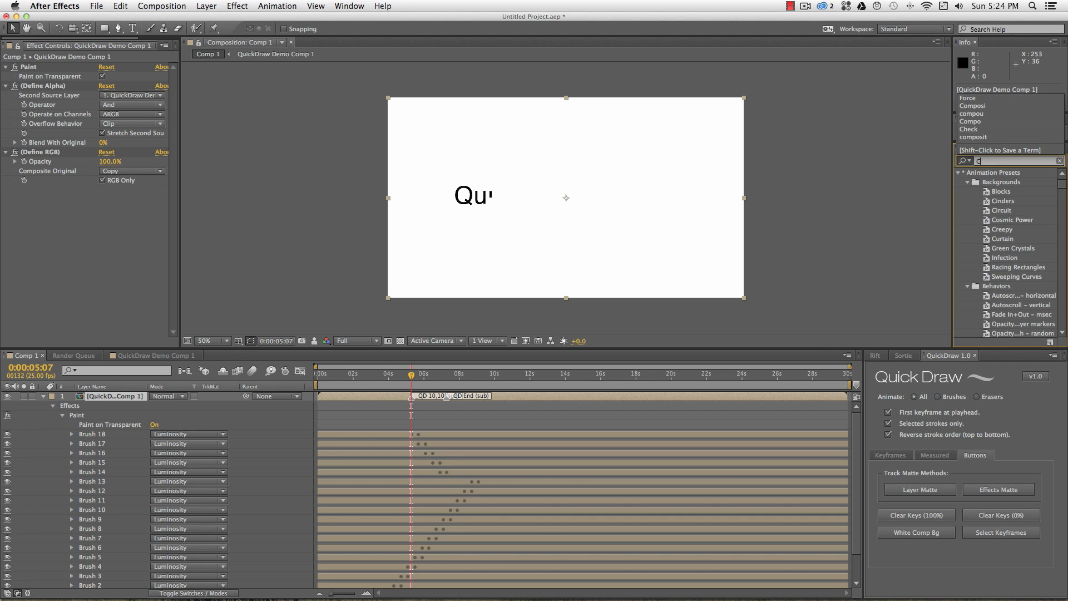
pyautogui.click(1034, 205)
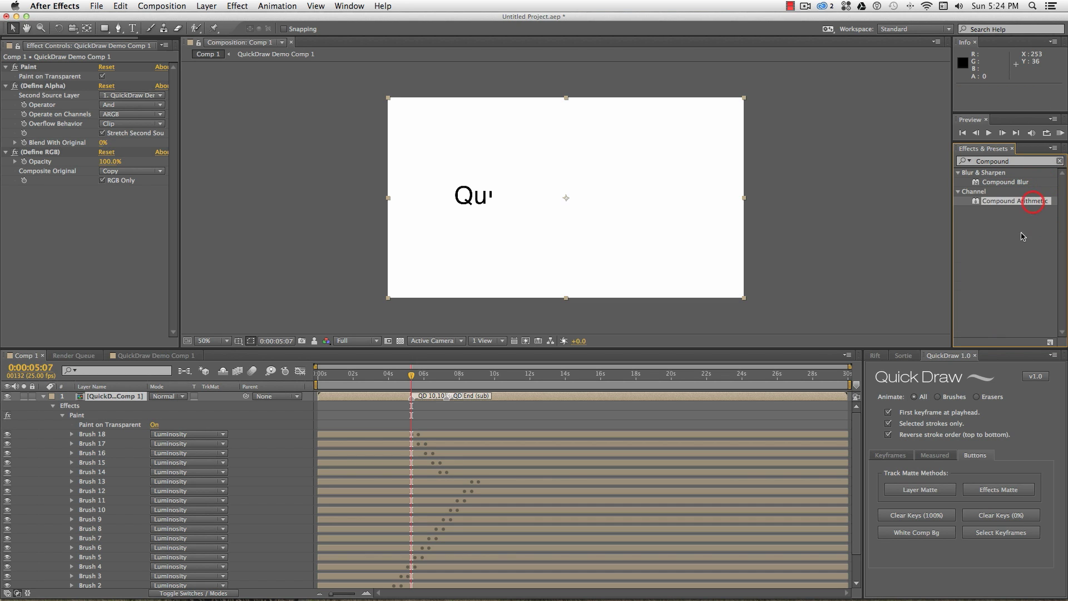
pyautogui.click(996, 160)
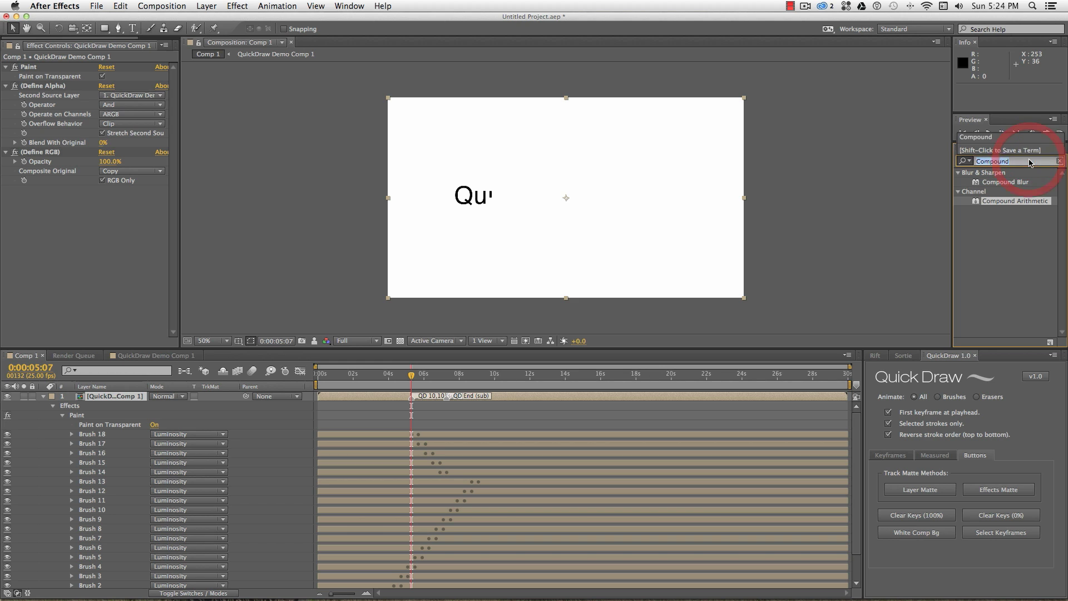
pyautogui.write('CC Compo')
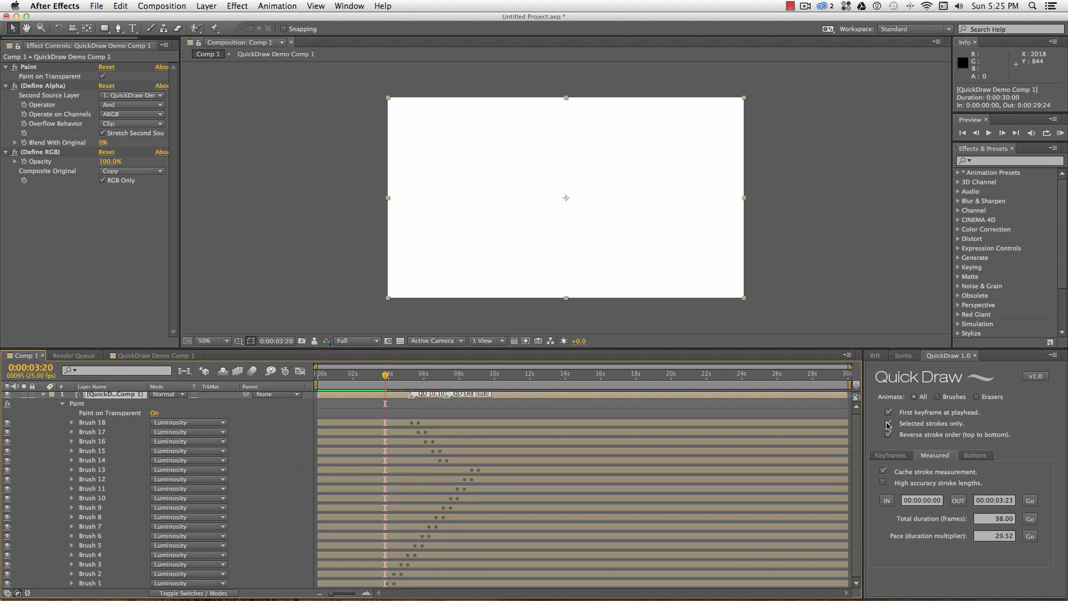
# Step: Turn off the stroke timing options and clear all stroke keyframes at 100%
pyautogui.click(888, 423)
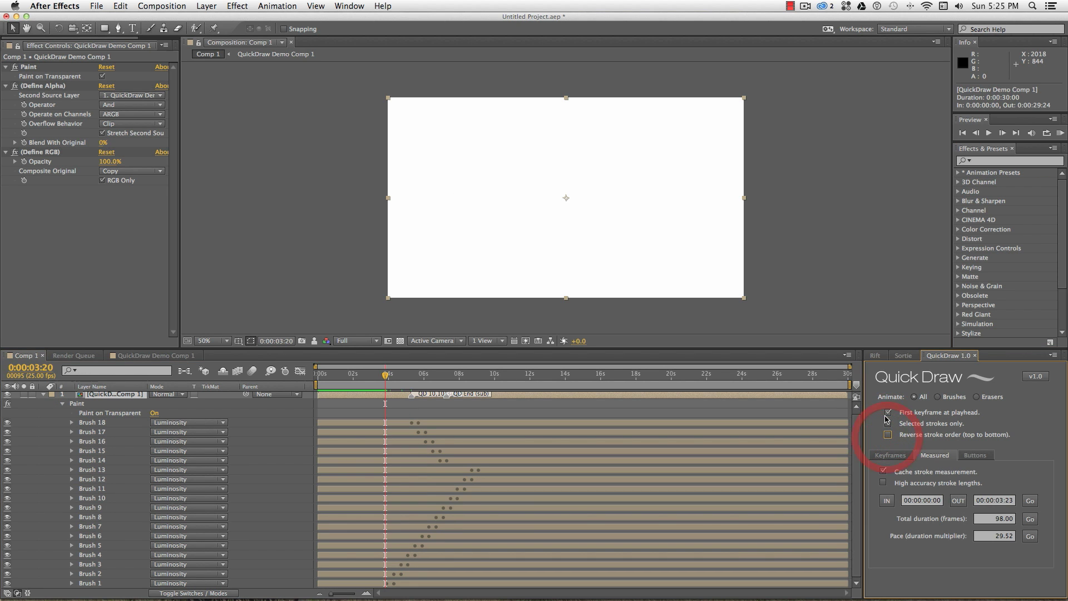
pyautogui.click(889, 413)
pyautogui.click(975, 455)
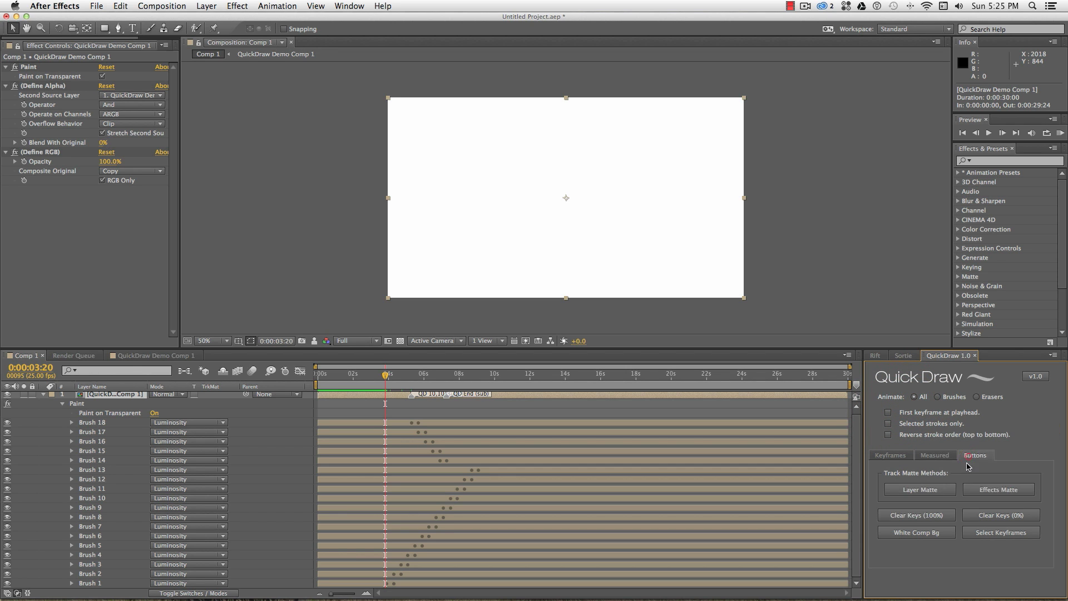
pyautogui.click(926, 516)
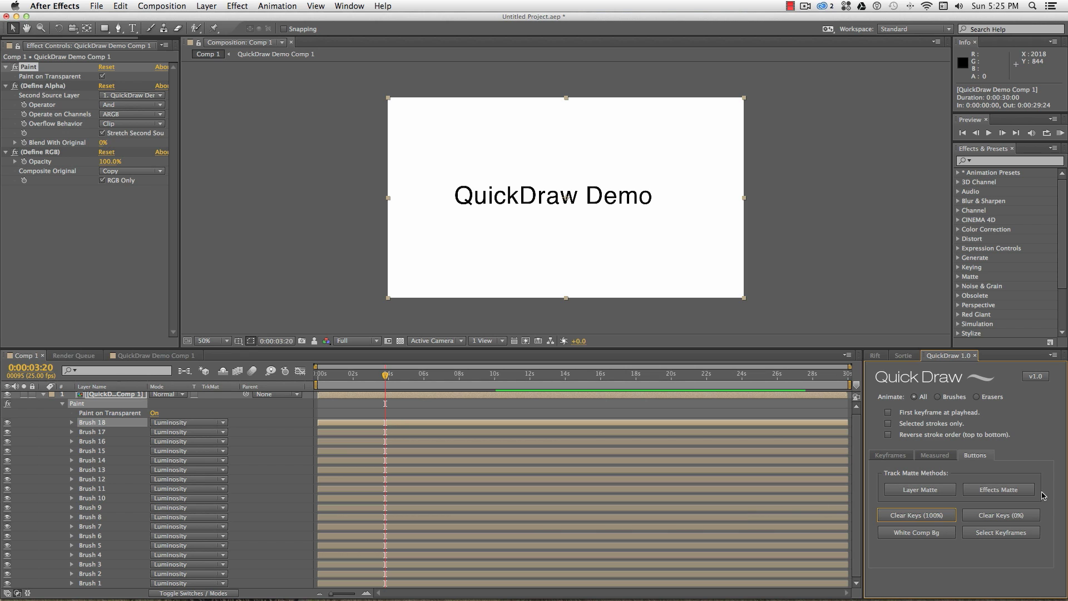
# Step: Re-animate all 18 strokes in sequence, then drag the Brush 15–18 End keyframes later
pyautogui.click(891, 455)
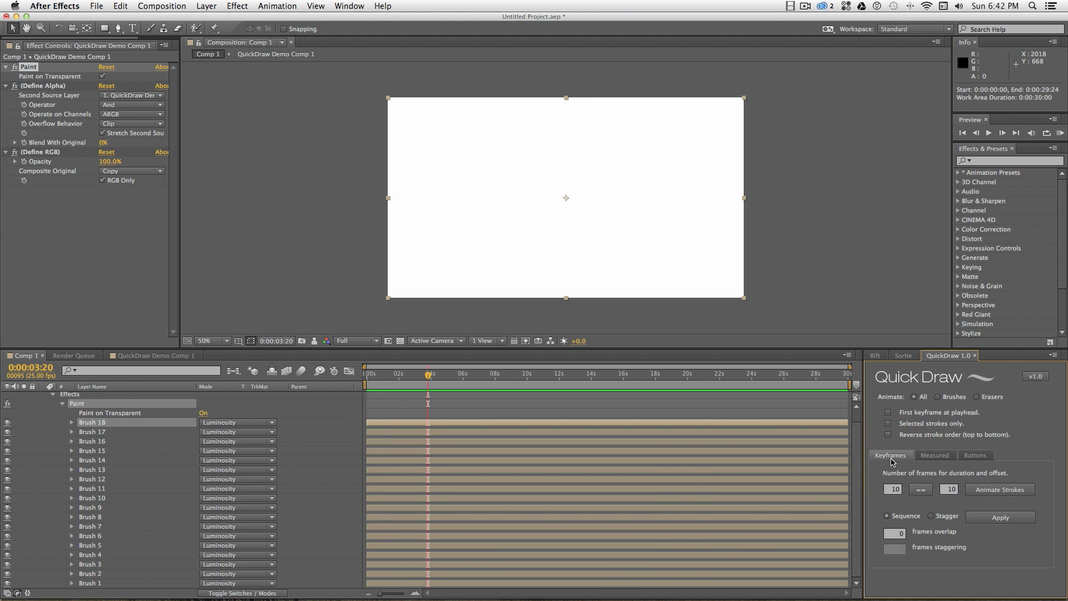
pyautogui.click(1023, 491)
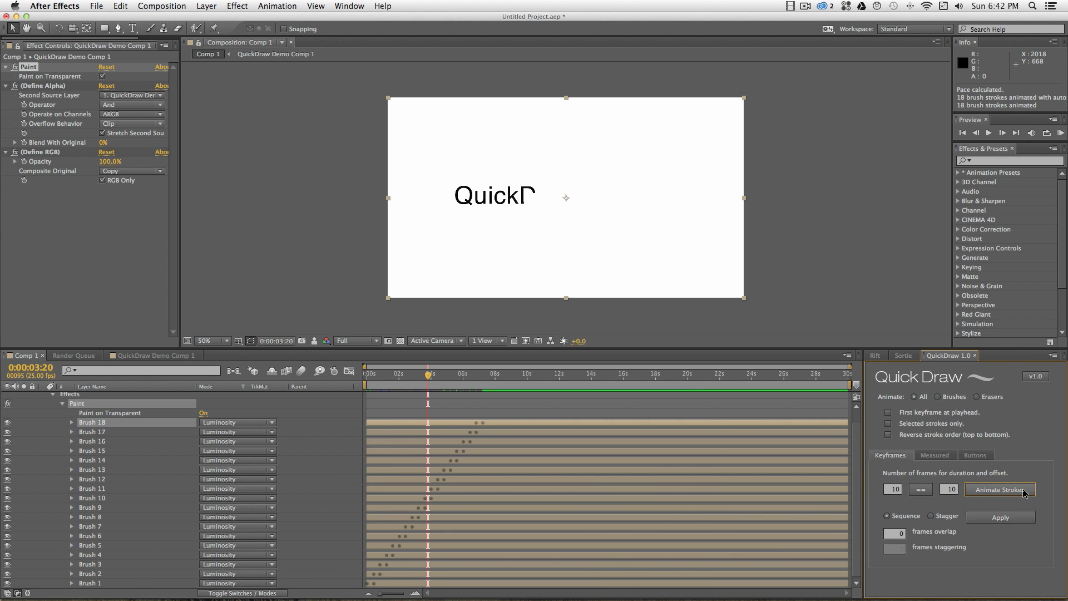
pyautogui.click(887, 423)
pyautogui.click(975, 454)
pyautogui.click(1004, 533)
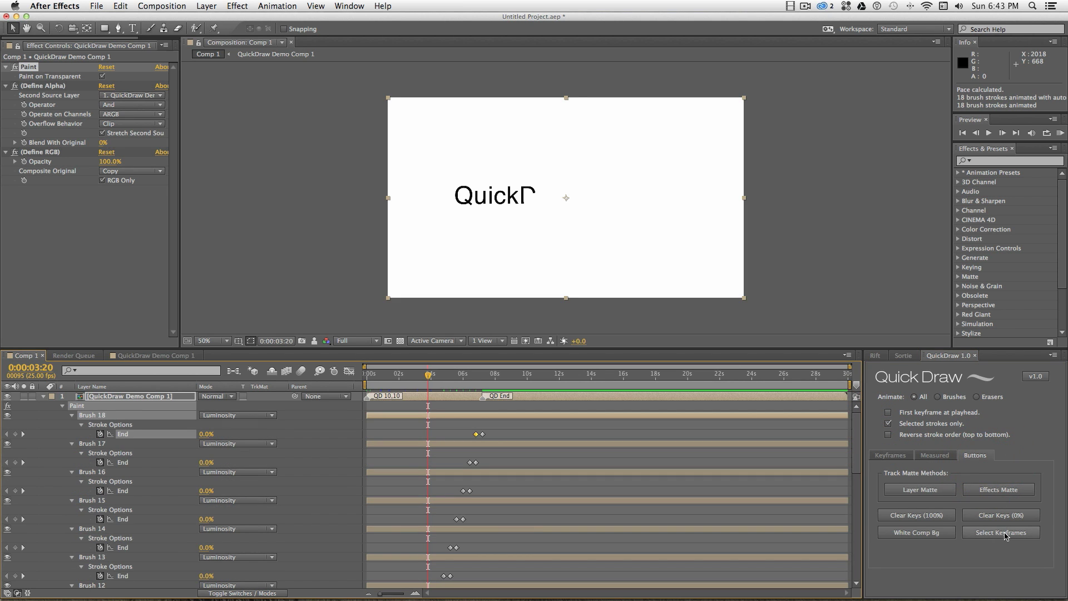
pyautogui.keyDown('shift'); pyautogui.click(520, 500); pyautogui.keyUp('shift')
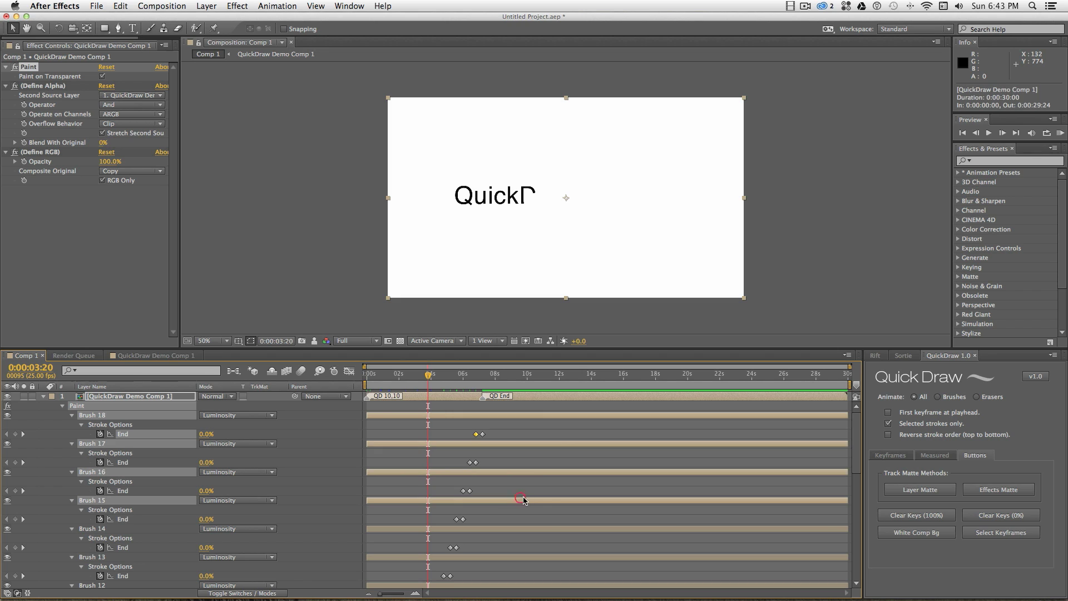
pyautogui.click(1015, 532)
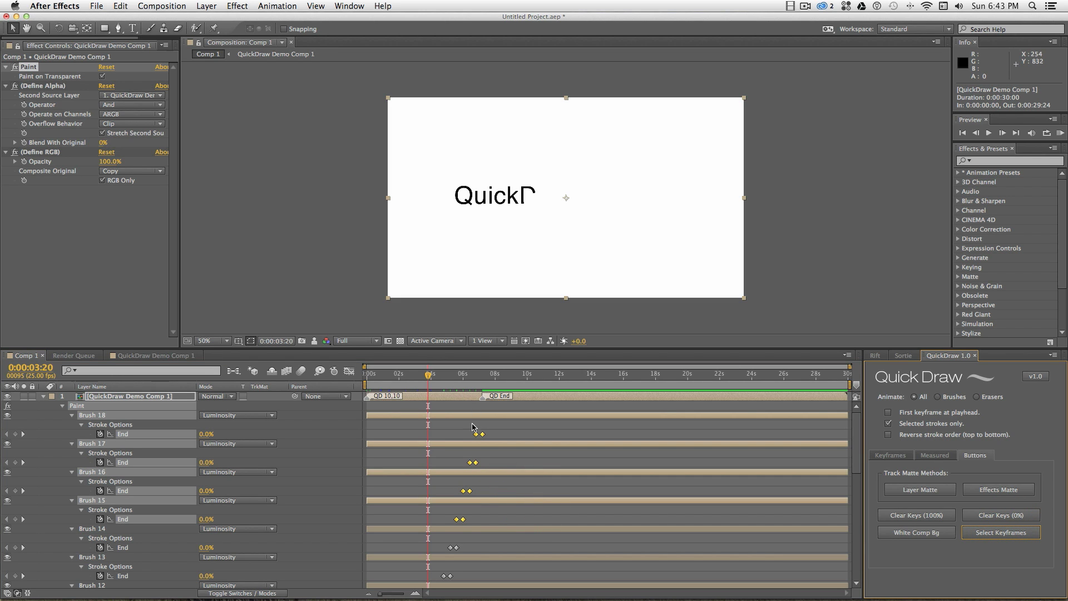
pyautogui.moveTo(482, 435); pyautogui.dragTo(601, 436)
pyautogui.click(591, 387)
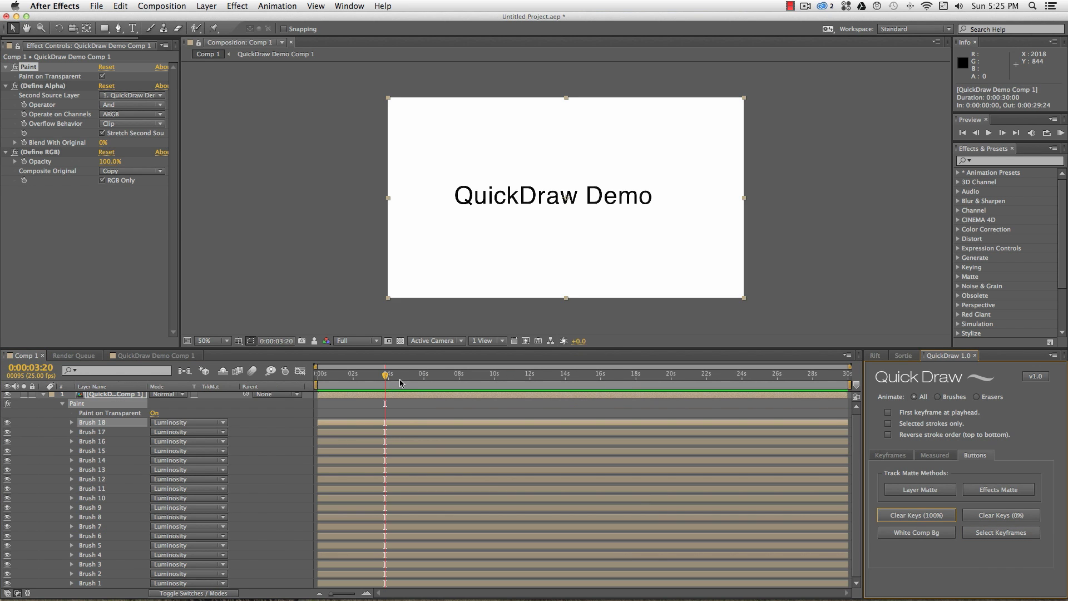
# Step: Clear all stroke keyframes with the playhead at 0:00:02:22
pyautogui.moveTo(385, 378); pyautogui.dragTo(368, 377)
pyautogui.click(933, 459)
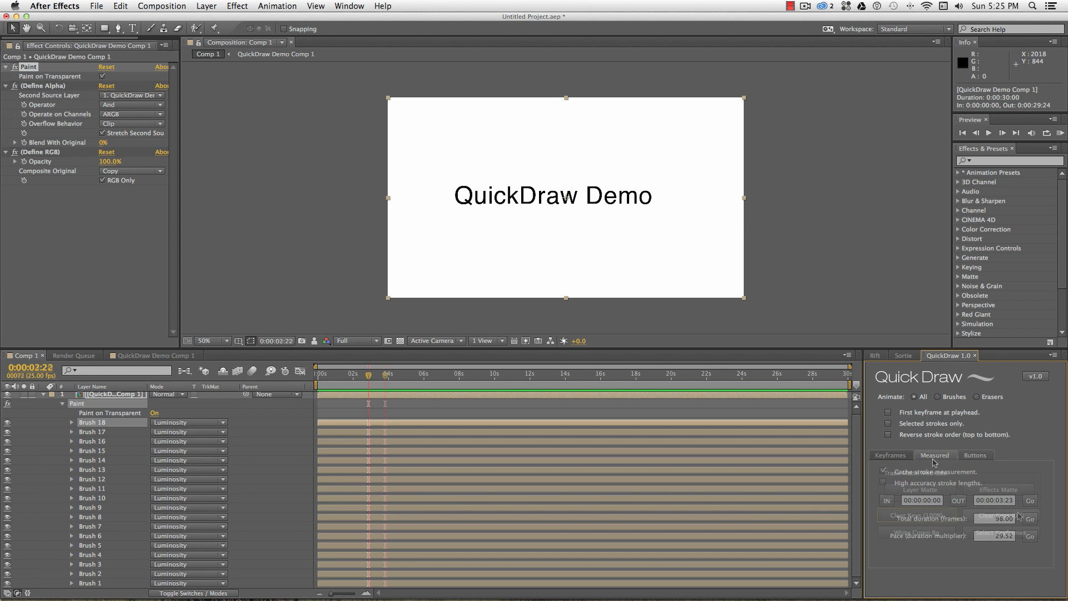
pyautogui.click(930, 517)
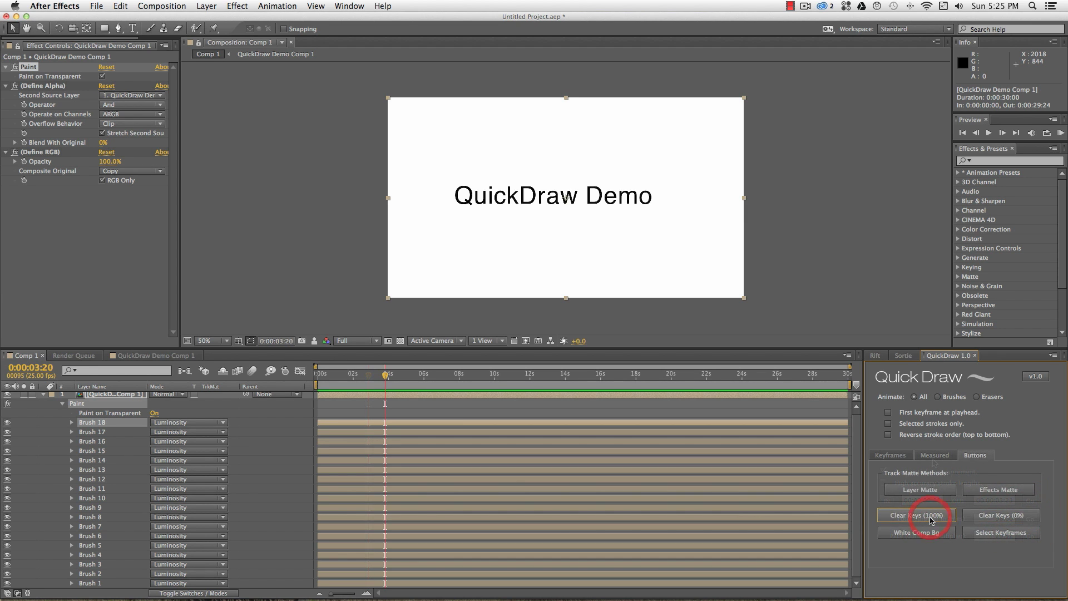
# Step: Enter 250 as the Measured total duration in frames
pyautogui.moveTo(385, 378); pyautogui.dragTo(368, 376)
pyautogui.click(934, 455)
pyautogui.click(986, 520)
pyautogui.write('250')
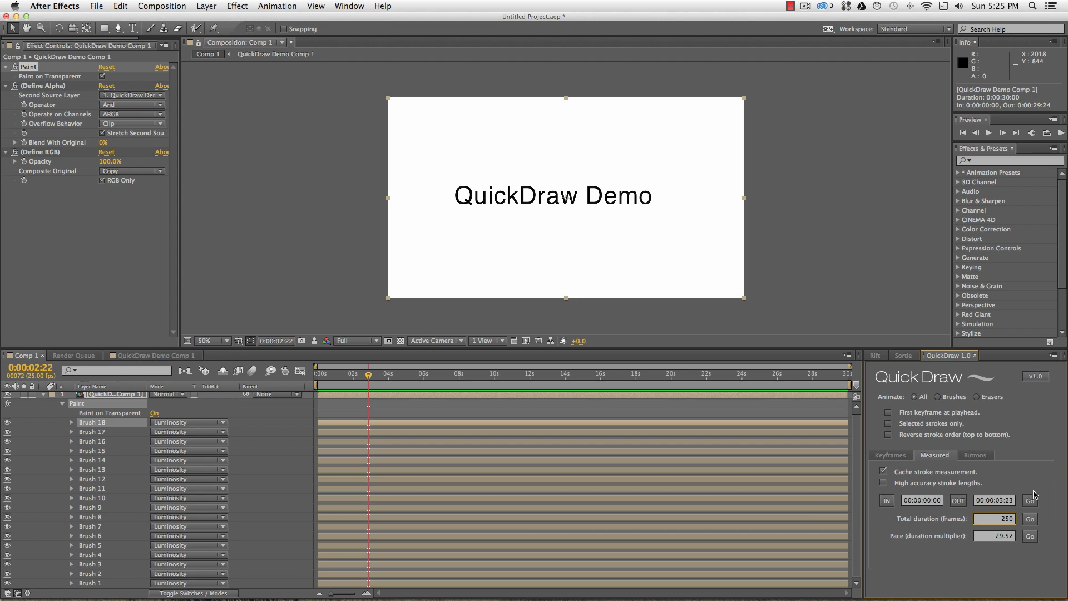
# Step: Keyframe the measured strokes over 250 frames at pace 21.91 and scrub the preview to 0:00:10:07
pyautogui.click(1030, 518)
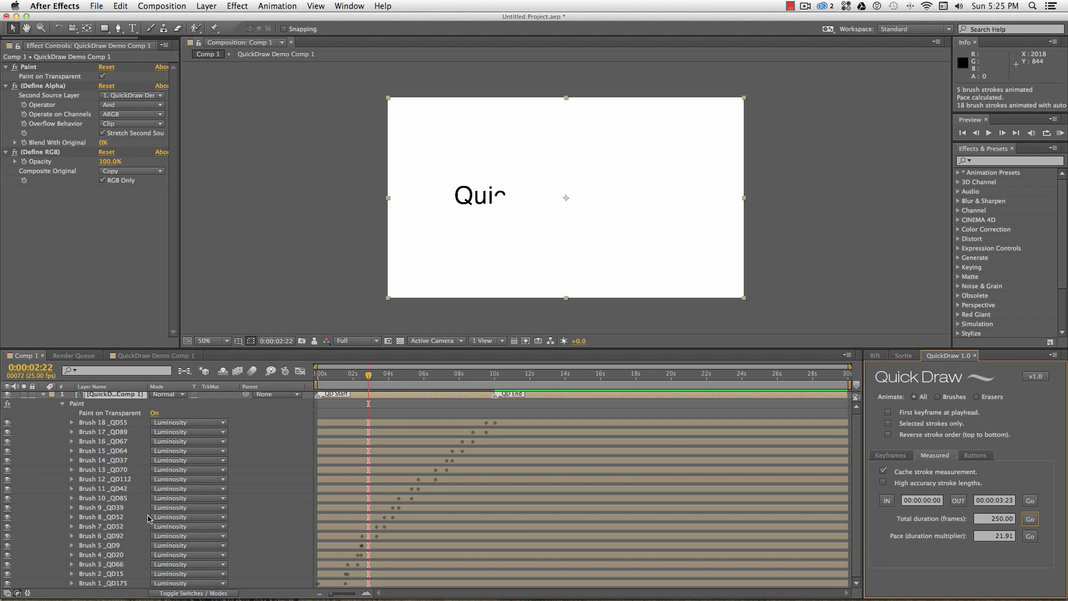
pyautogui.click(116, 562)
pyautogui.click(117, 554)
pyautogui.click(117, 545)
pyautogui.moveTo(361, 388)
pyautogui.mouseDown()
pyautogui.moveTo(309, 386)
pyautogui.moveTo(499, 398)
pyautogui.mouseUp()
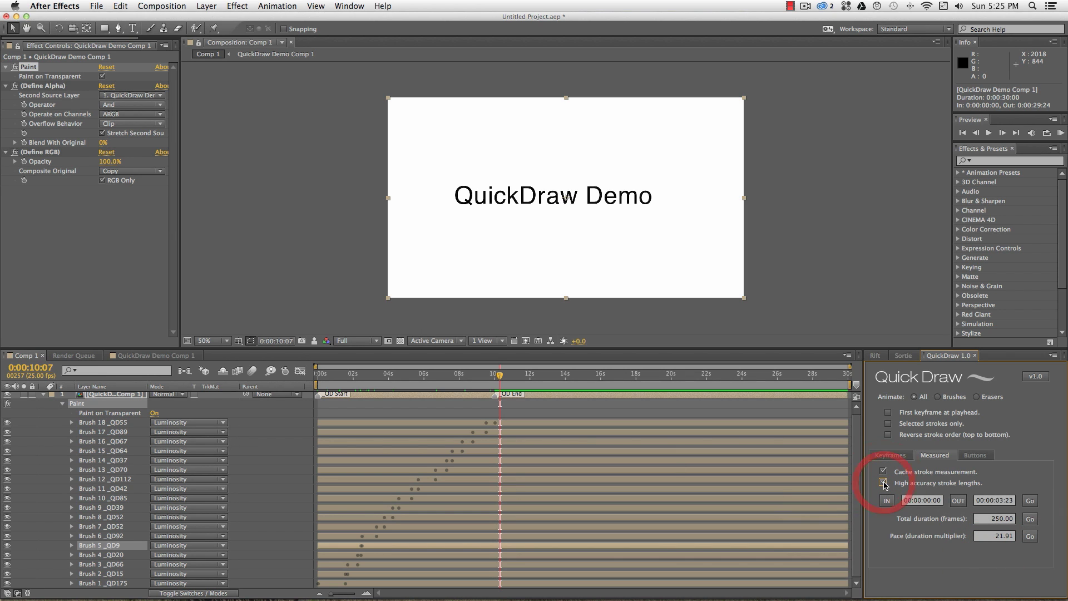
# Step: Re-measure with high accuracy and retime the five selected strokes at pace 10.81, then preview
pyautogui.click(1030, 519)
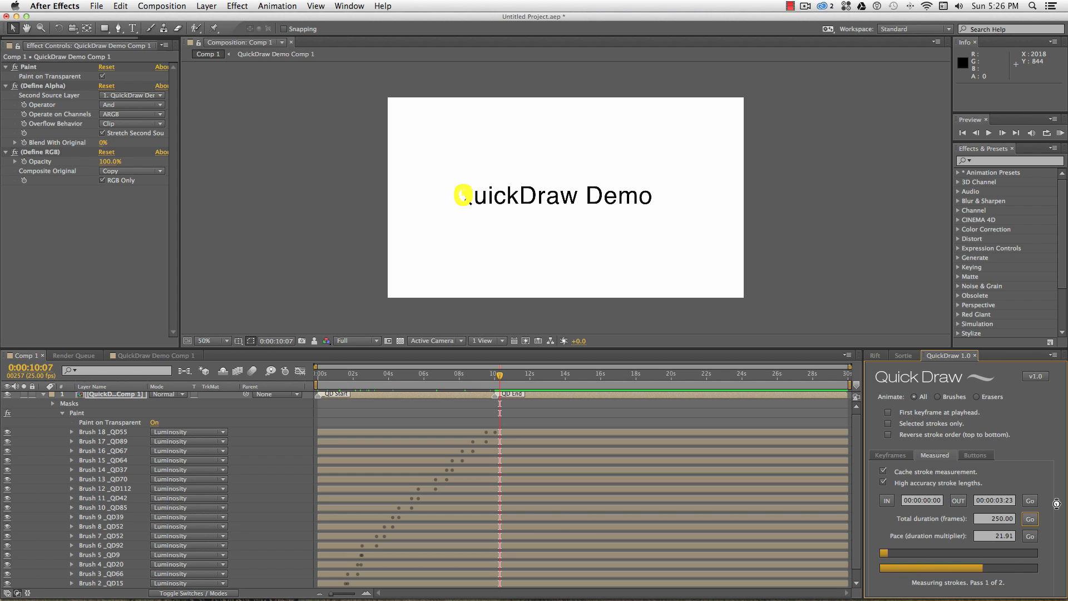
pyautogui.click(887, 424)
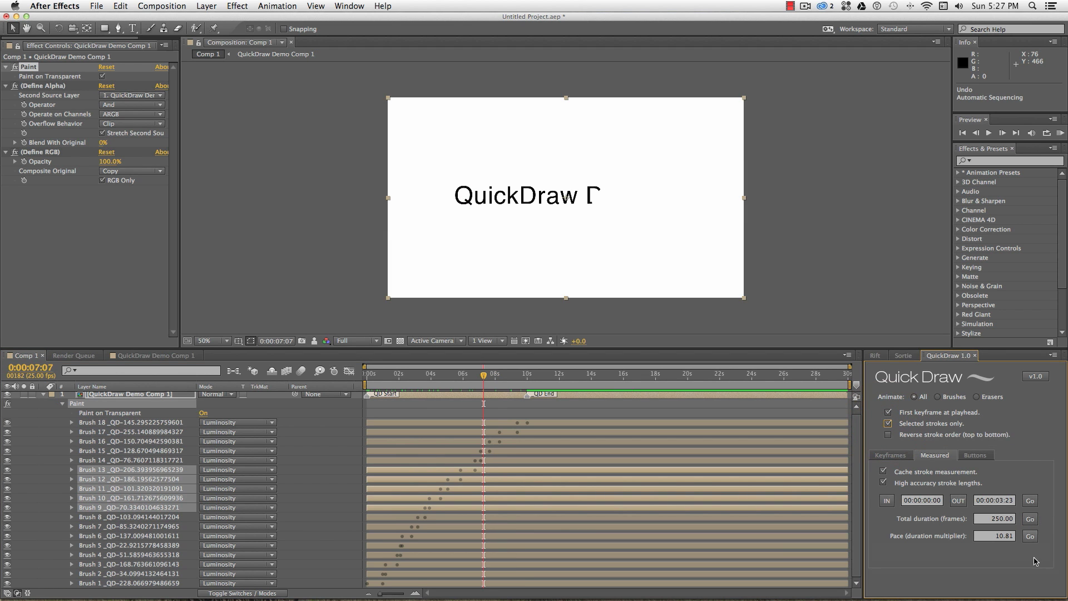
pyautogui.click(1030, 536)
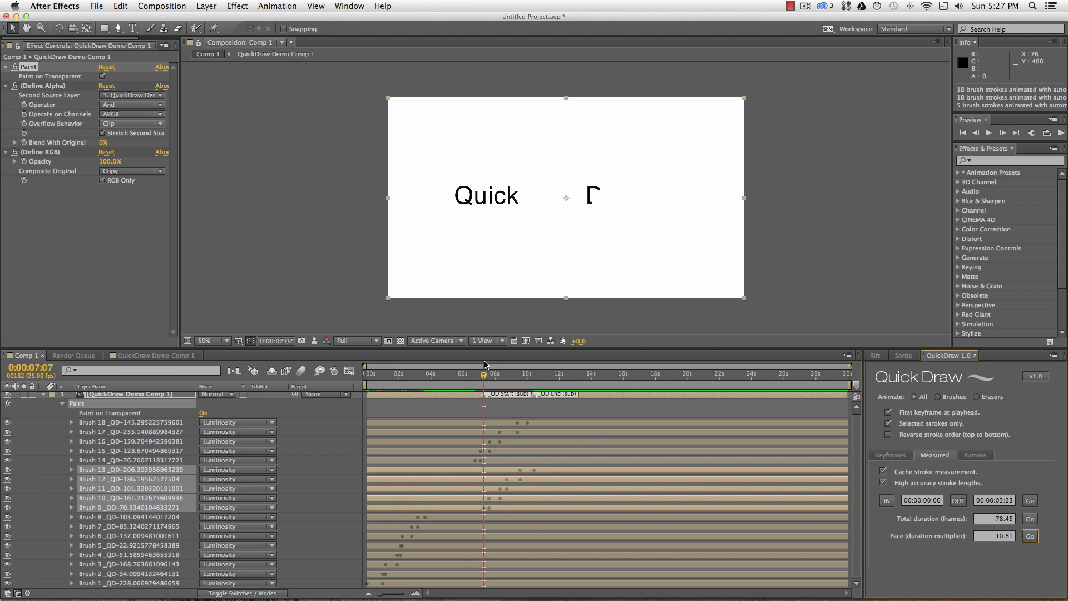
pyautogui.moveTo(483, 366)
pyautogui.mouseDown()
pyautogui.moveTo(456, 384)
pyautogui.moveTo(379, 395)
pyautogui.moveTo(552, 399)
pyautogui.moveTo(428, 413)
pyautogui.mouseUp()
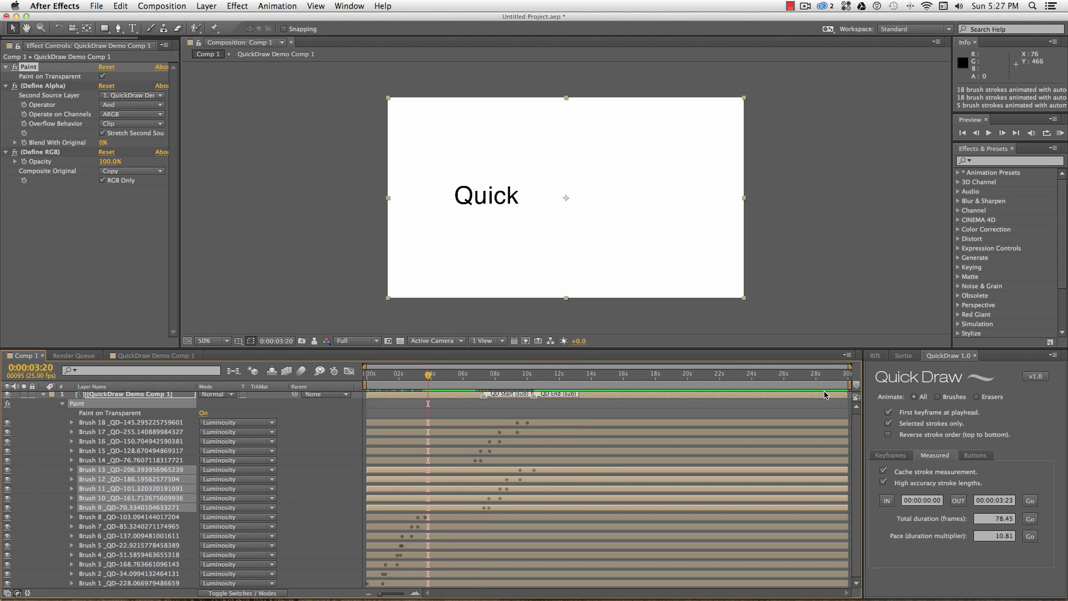
# Step: Retime all strokes between IN 0:00:03:10 and OUT 0:00:11:23, giving pace 9.21
pyautogui.click(889, 415)
pyautogui.click(883, 472)
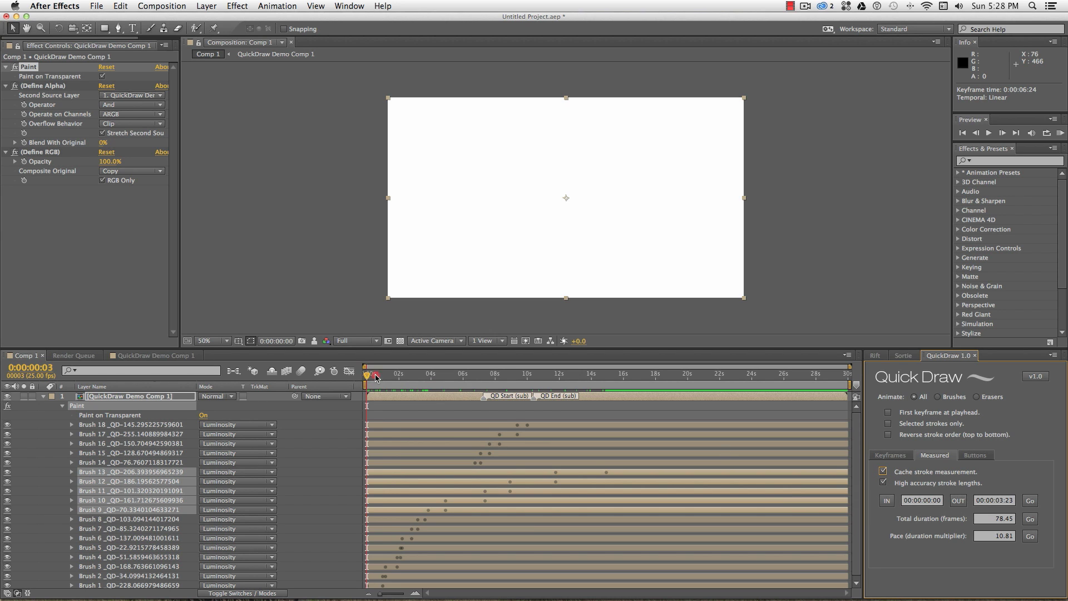
pyautogui.moveTo(369, 373); pyautogui.dragTo(421, 379)
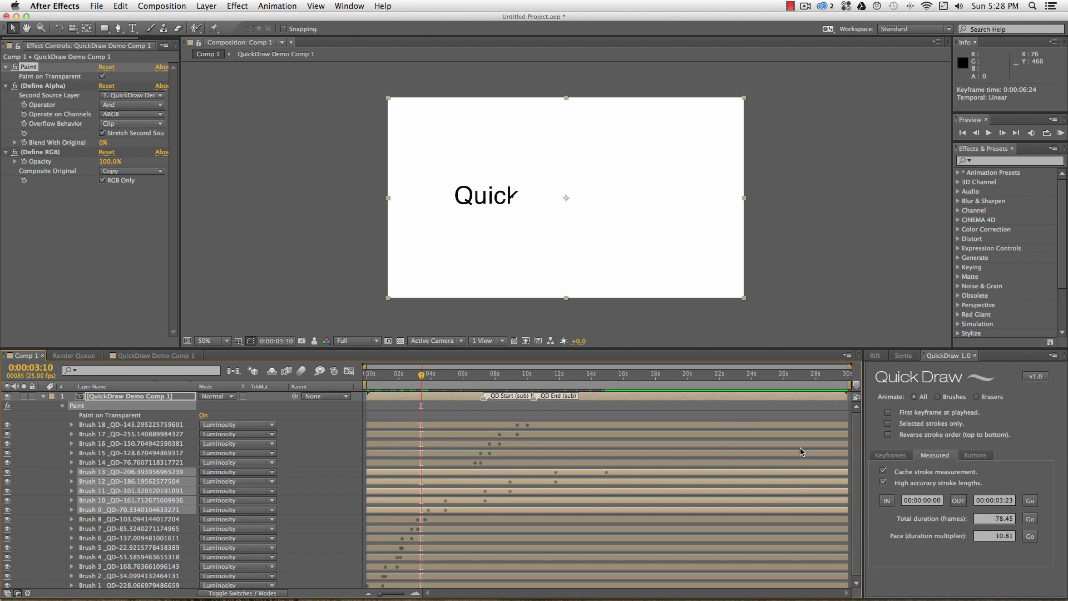
pyautogui.click(887, 501)
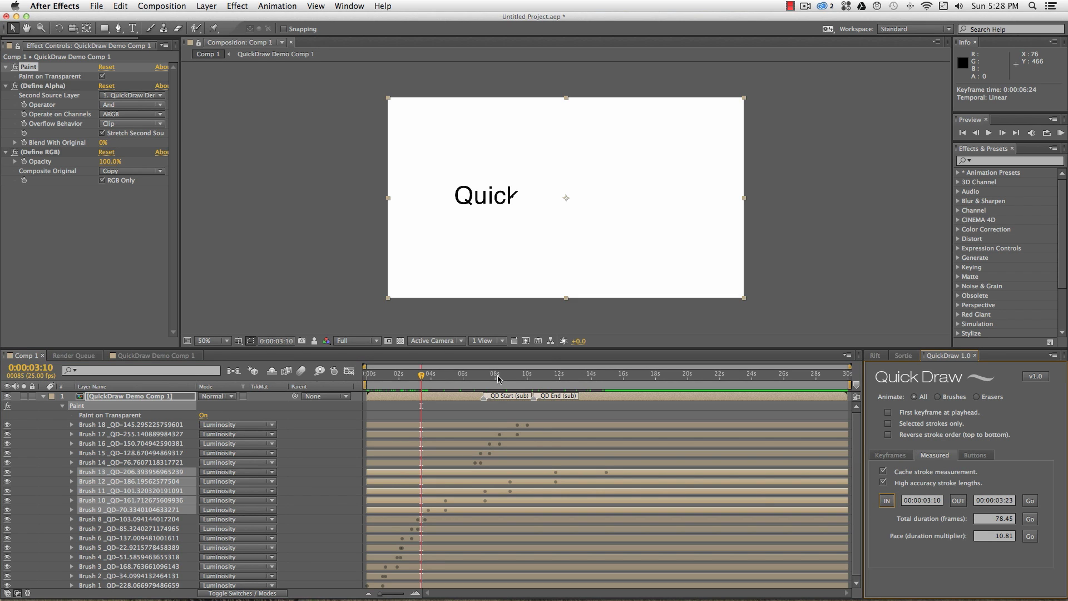
pyautogui.click(559, 378)
pyautogui.click(959, 501)
pyautogui.click(1030, 501)
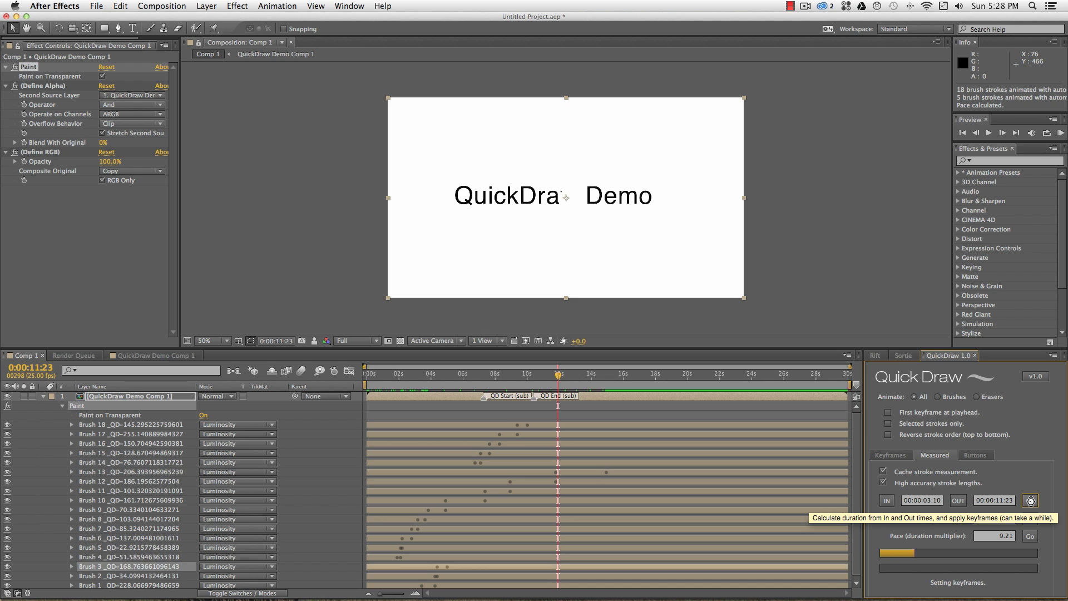